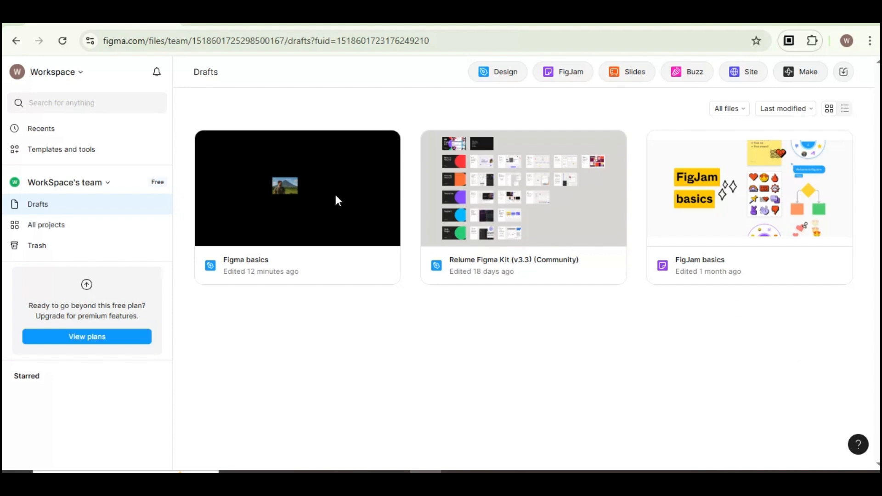
# Open the Figma basics design file from the drafts.
pyautogui.moveTo(102, 41); pyautogui.dragTo(141, 46)
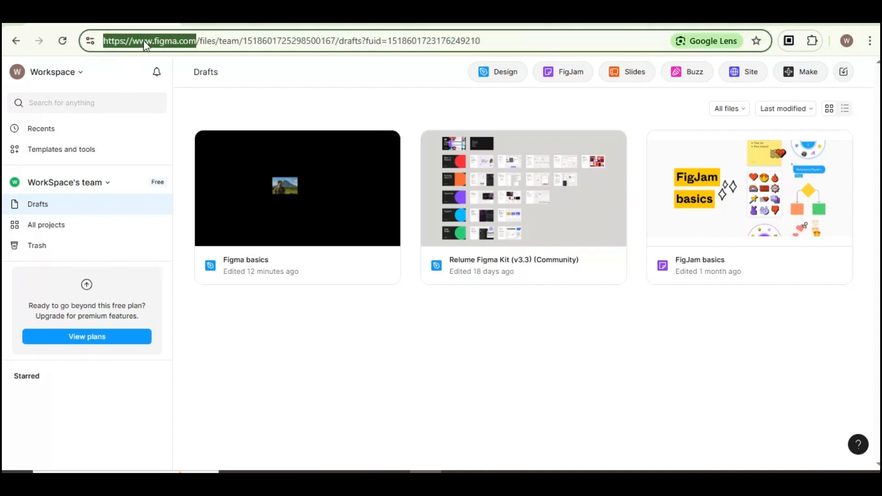
pyautogui.click(496, 321)
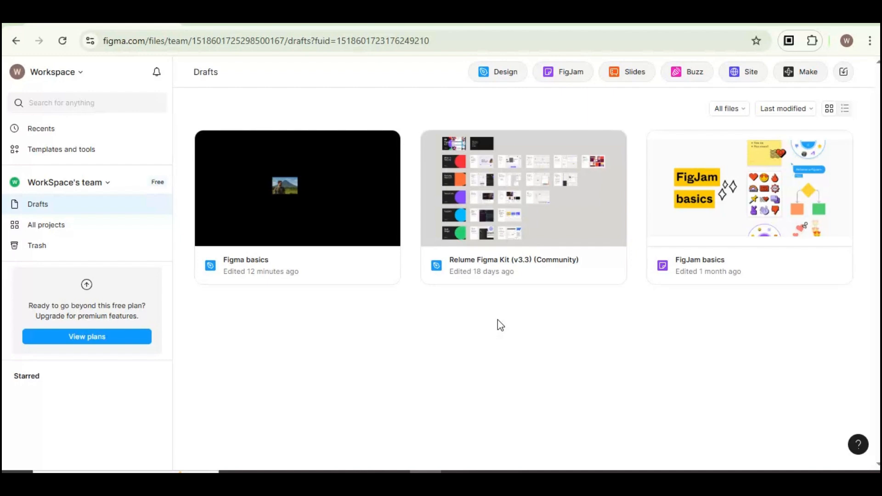
pyautogui.click(357, 220)
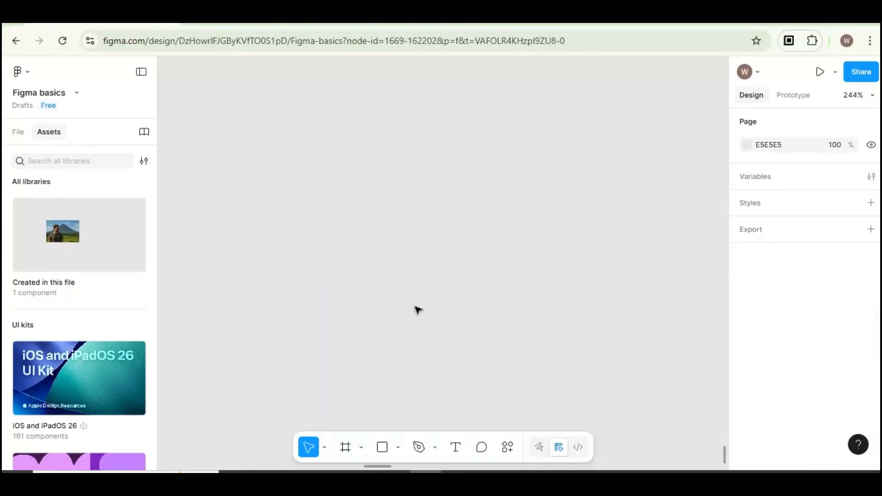
# Add a text layer reading "1" on the empty canvas and wrap it in an auto layout frame.
pyautogui.click(456, 448)
pyautogui.click(393, 266)
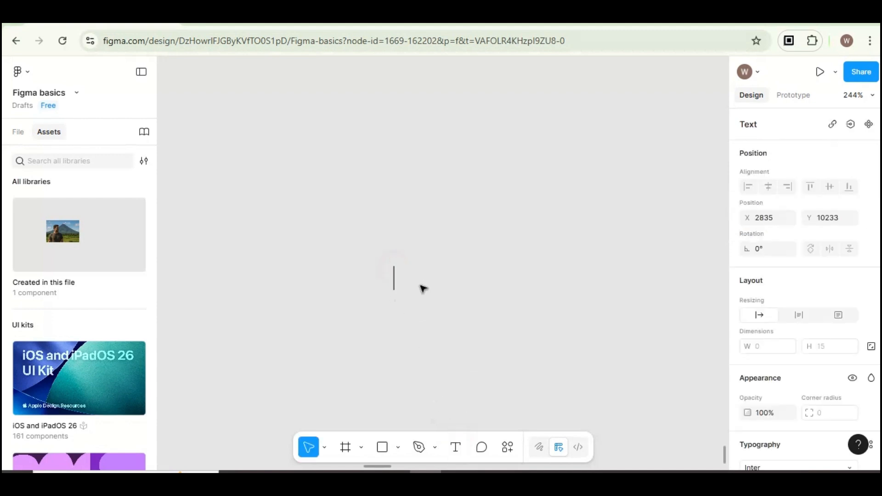
pyautogui.write('1')
pyautogui.press('Escape')
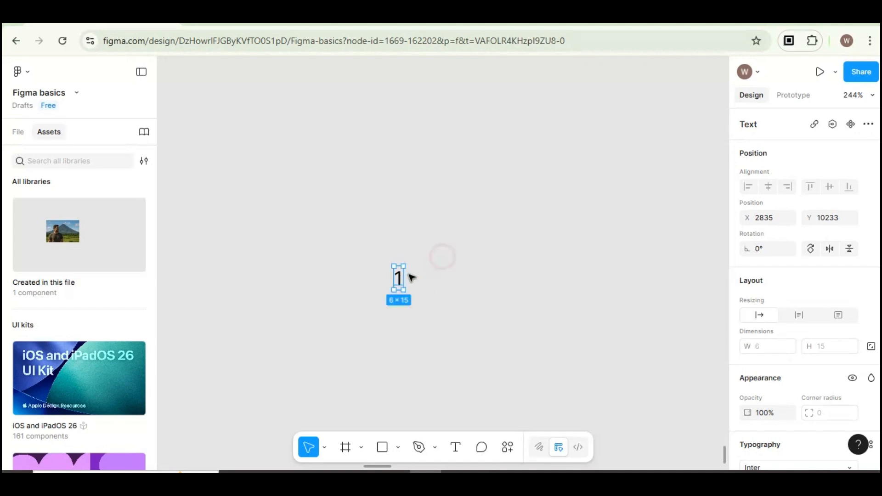
pyautogui.rightClick(397, 277)
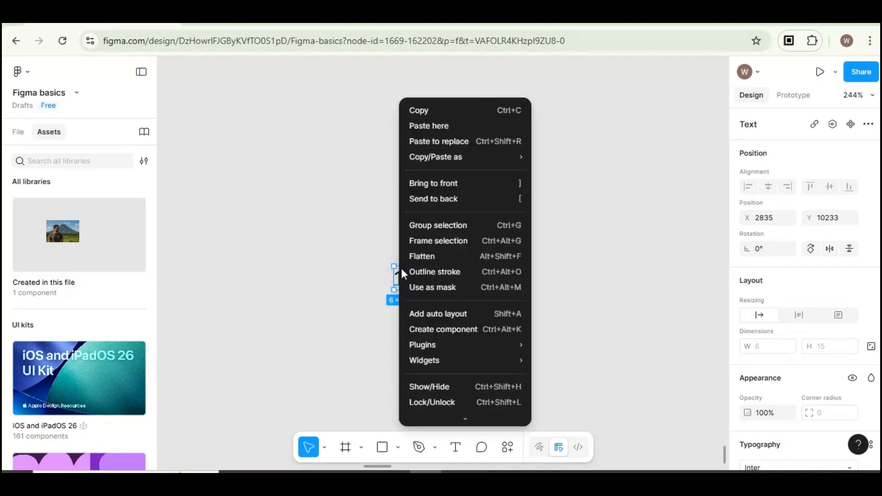
pyautogui.click(450, 314)
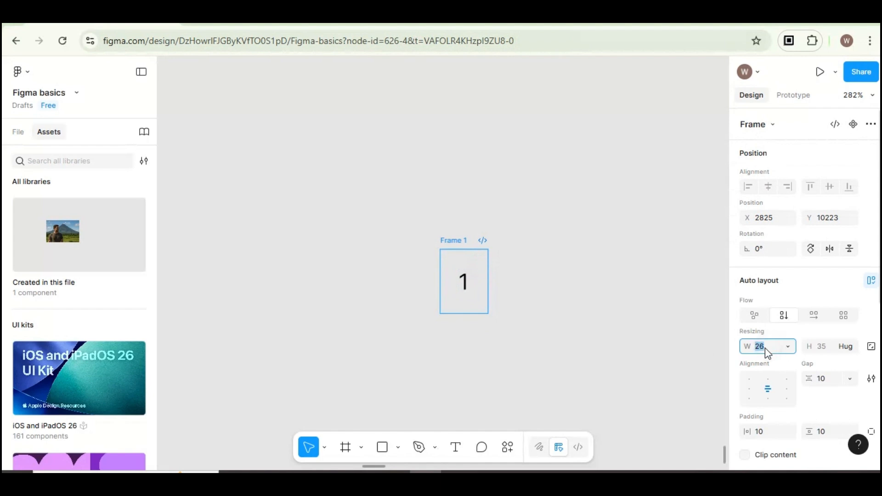
# Resize the auto layout frame to 40 × 40 and set the number text inside it to auto width.
pyautogui.click(825, 347)
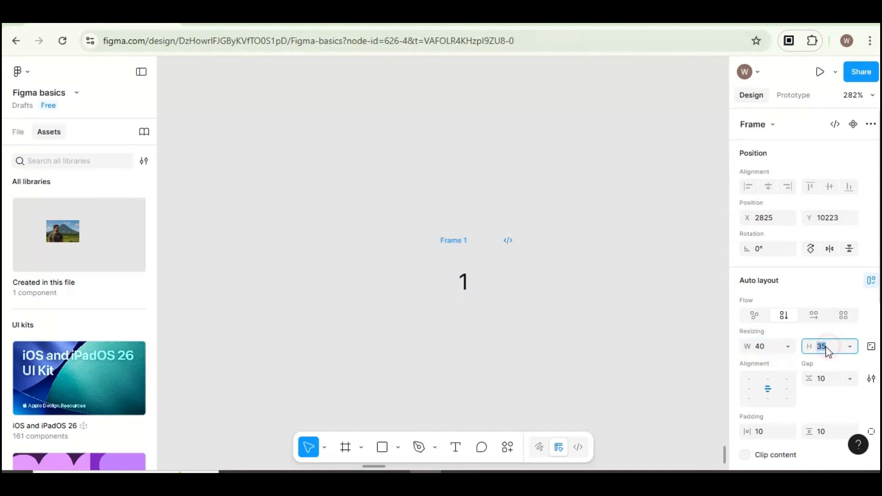
pyautogui.press('Return')
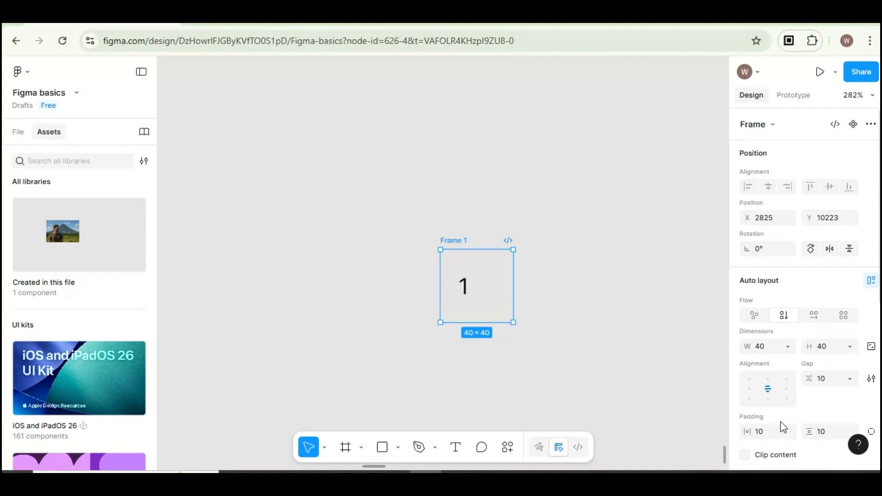
pyautogui.scroll(-1, 783, 404)
pyautogui.press('Return')
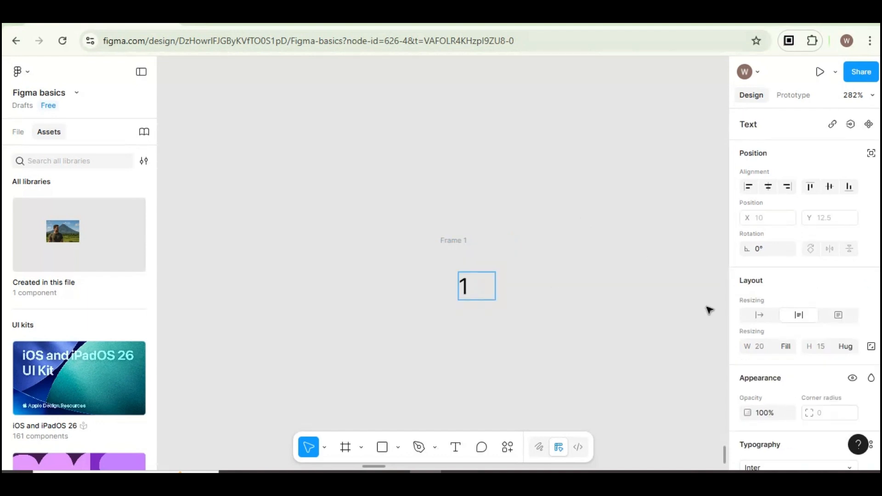
pyautogui.click(753, 316)
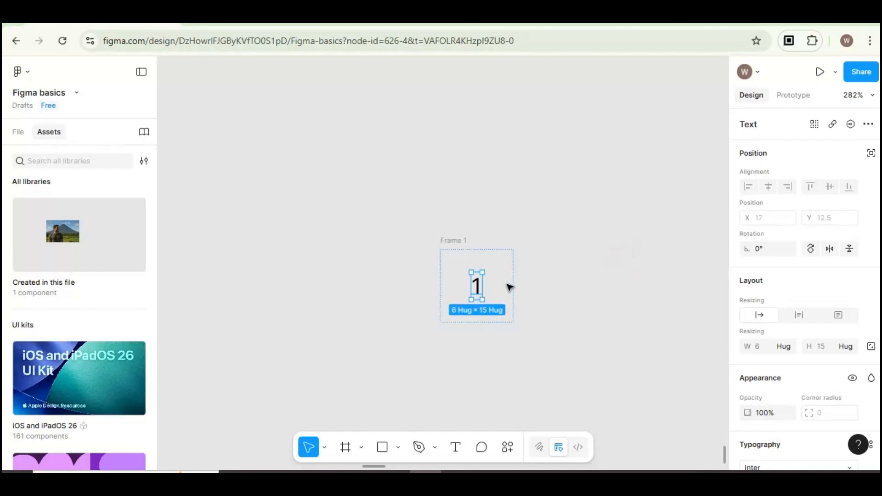
pyautogui.click(597, 251)
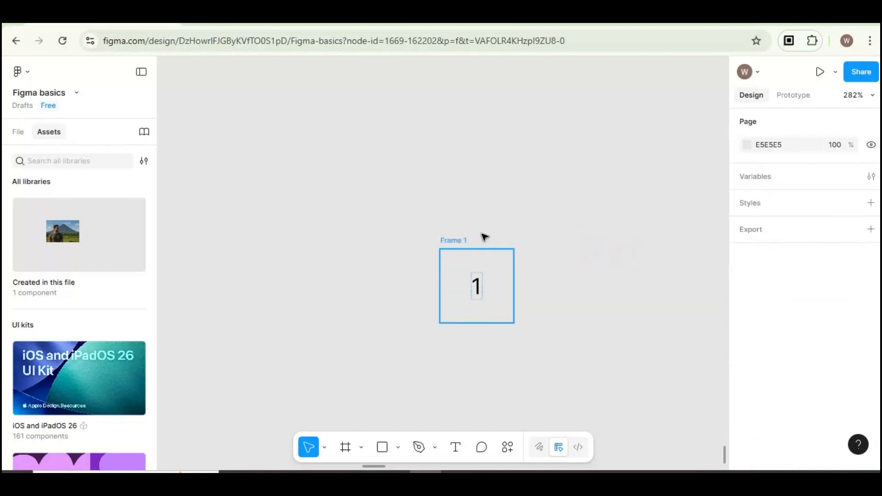
# Duplicate the 40 × 40 number frame twice to make a row of three frames.
pyautogui.click(479, 266)
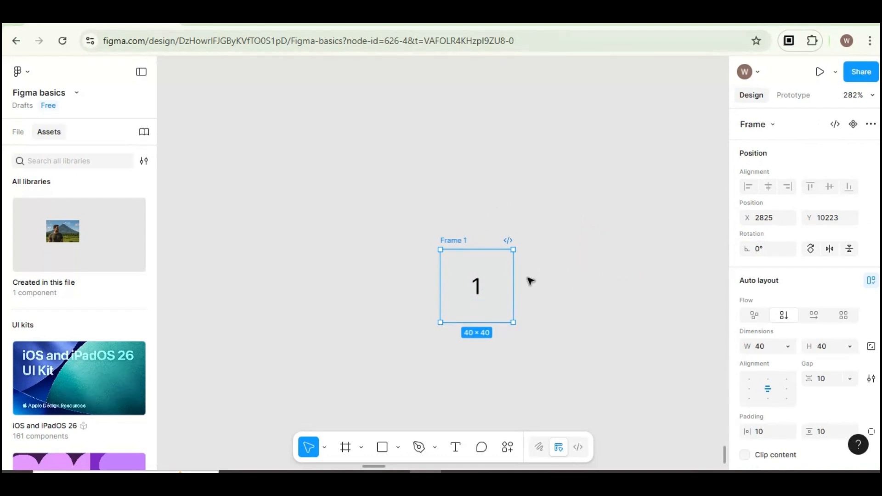
pyautogui.hotkey('ctrl', 'd')
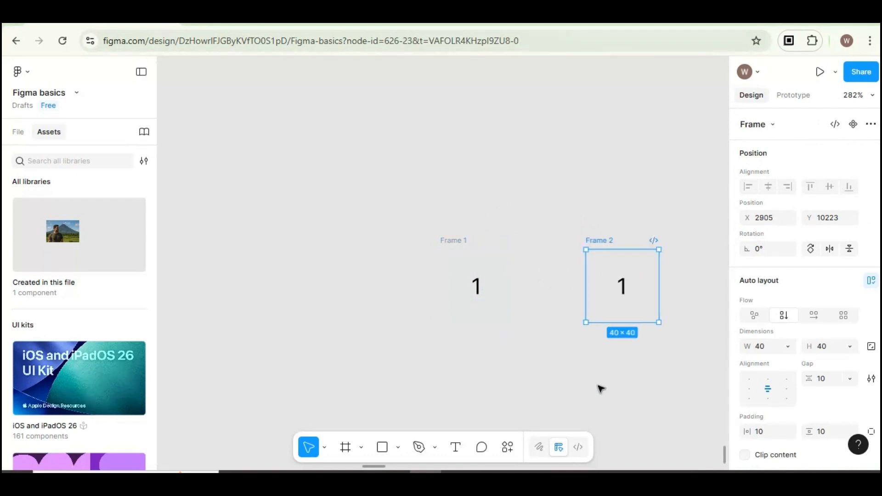
pyautogui.hotkey('ctrl', 'd')
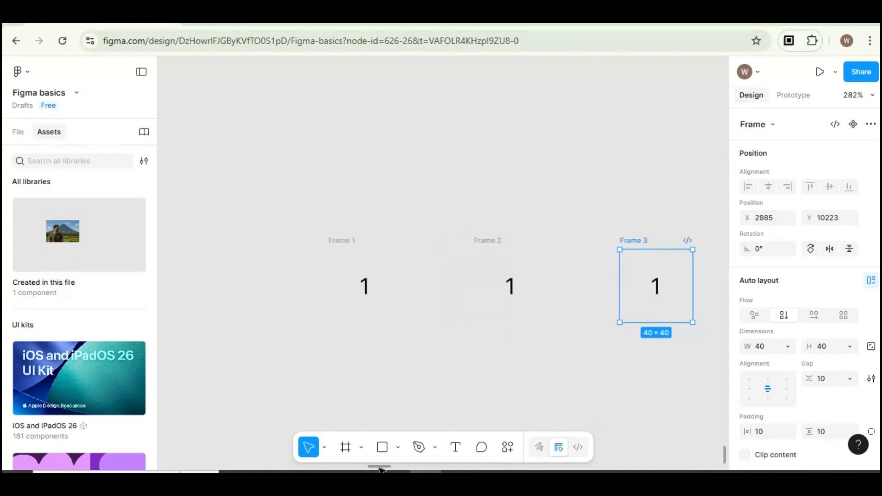
# Add a white FFFFFF fill to Frame 1.
pyautogui.moveTo(379, 467); pyautogui.dragTo(388, 469)
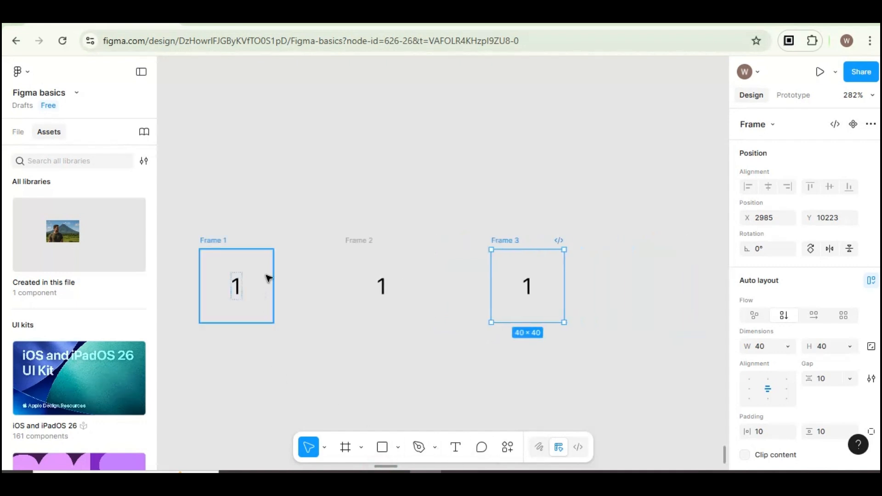
pyautogui.click(264, 267)
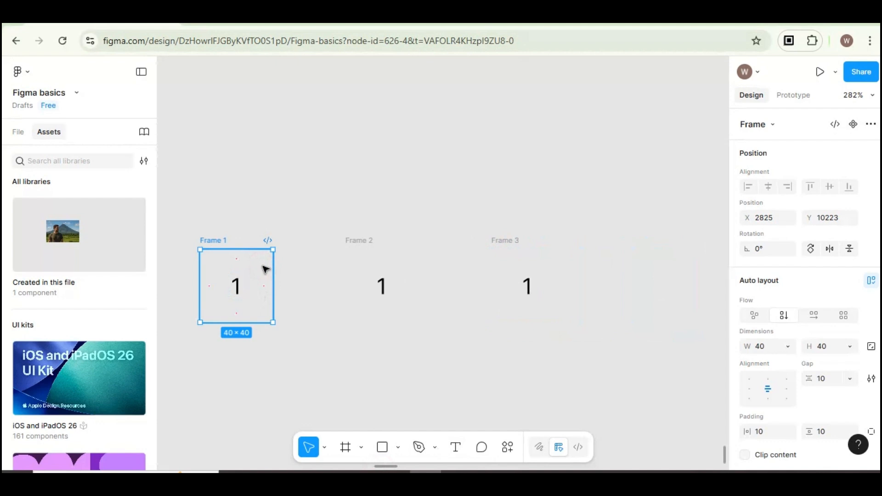
pyautogui.scroll(-3, 816, 342)
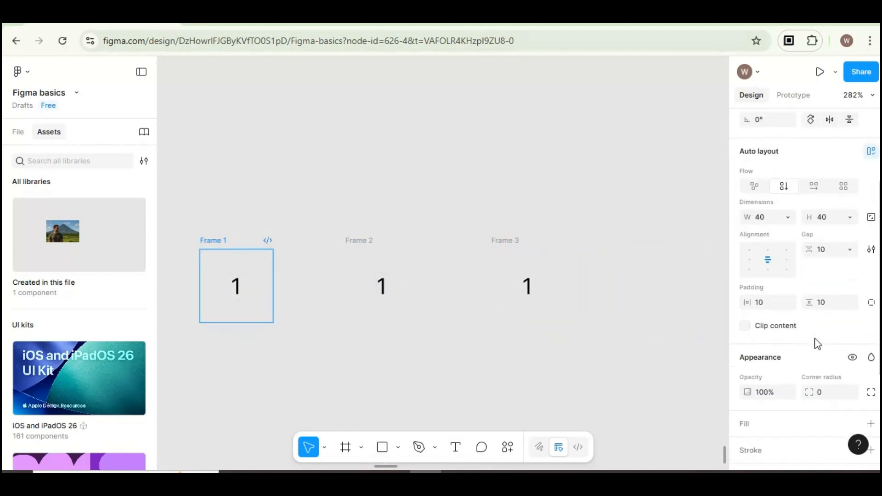
pyautogui.scroll(-4, 816, 344)
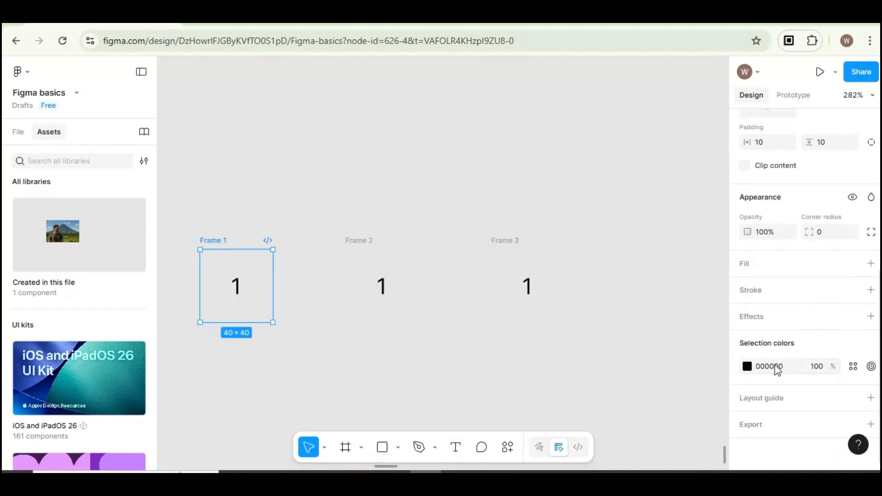
pyautogui.click(870, 263)
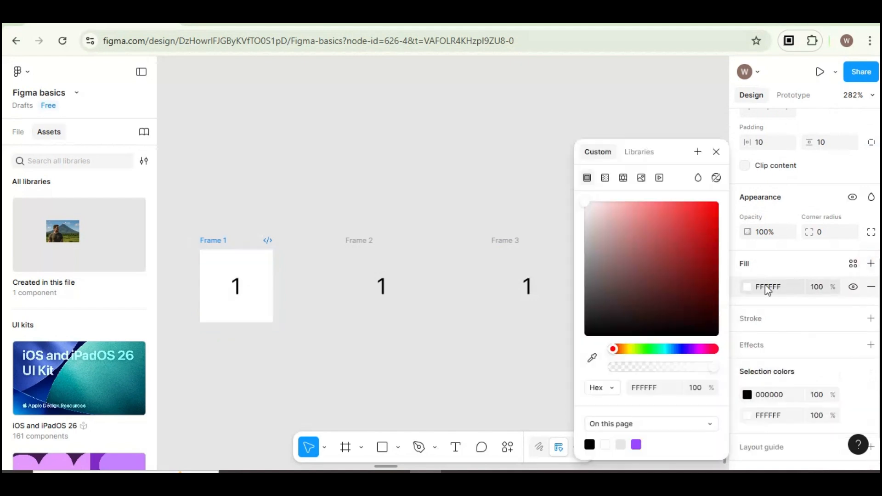
pyautogui.click(749, 287)
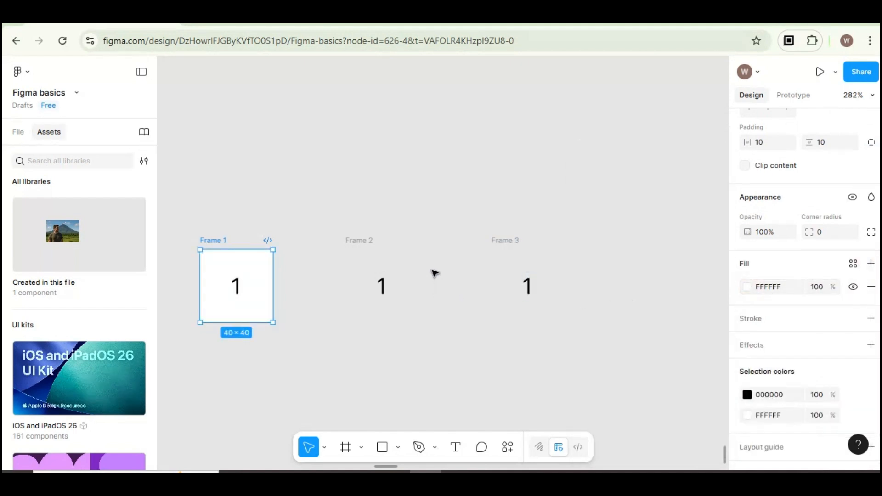
# Add a fill to Frame 2 and set its colour to light blue 6CB6FA.
pyautogui.click(401, 262)
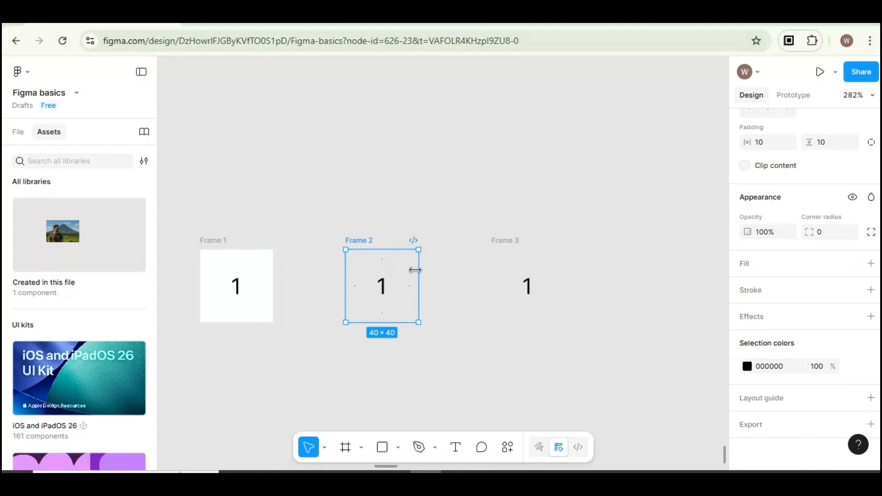
pyautogui.click(871, 263)
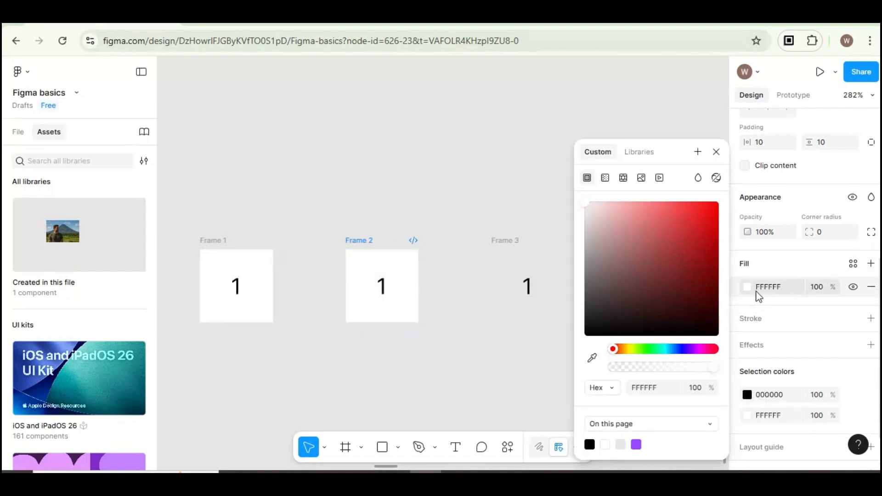
pyautogui.click(672, 349)
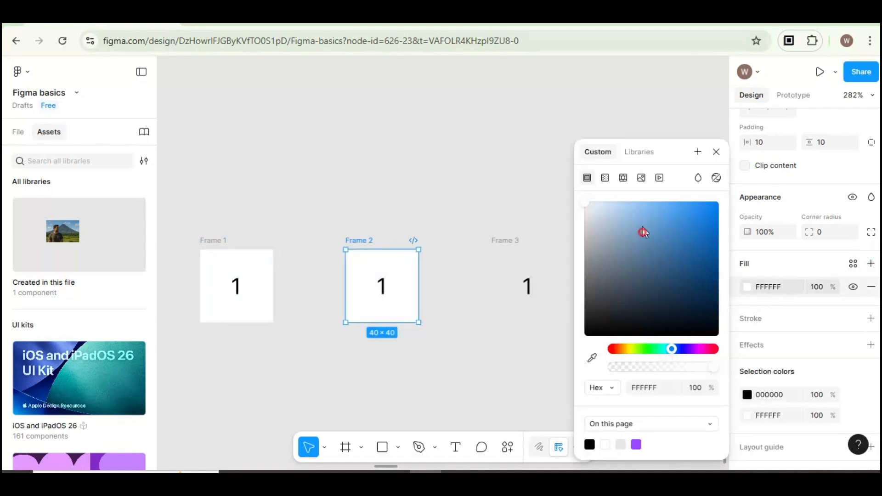
pyautogui.moveTo(643, 232); pyautogui.dragTo(661, 204)
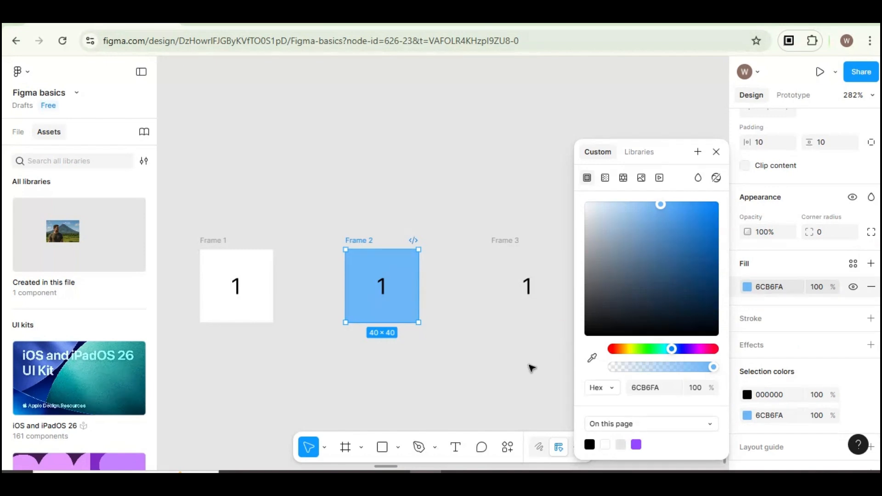
pyautogui.click(514, 339)
# Add a fill to Frame 3 and set its colour to dark blue 2445E5.
pyautogui.click(509, 275)
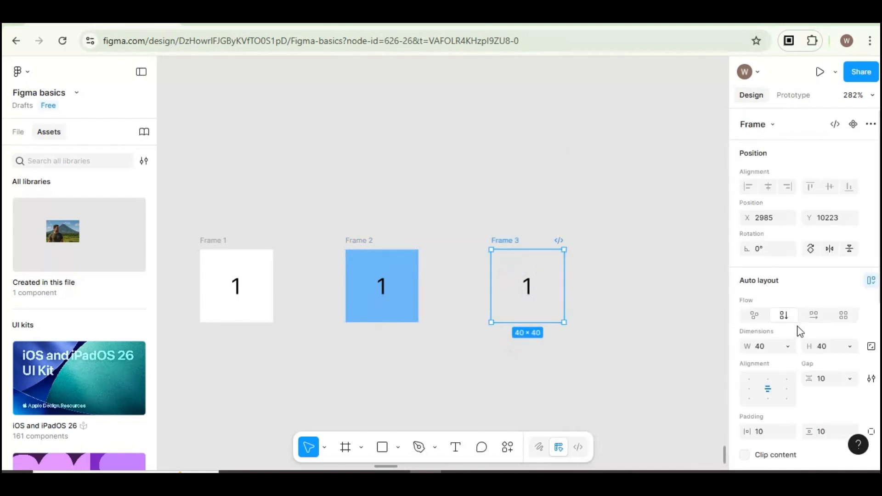
pyautogui.scroll(-5, 782, 294)
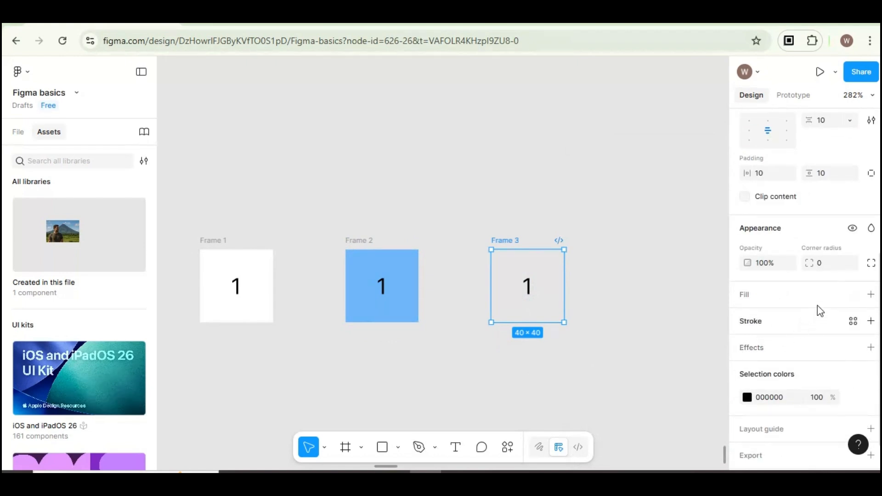
pyautogui.click(870, 294)
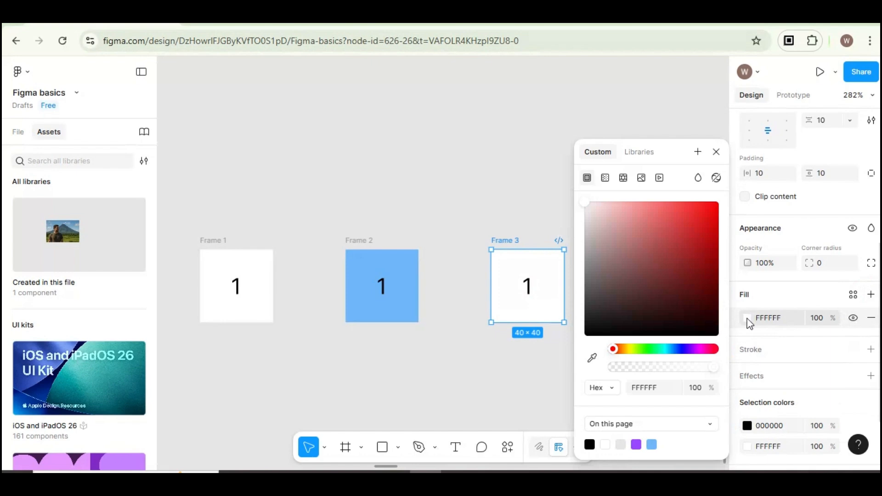
pyautogui.click(677, 350)
pyautogui.click(675, 239)
pyautogui.click(697, 214)
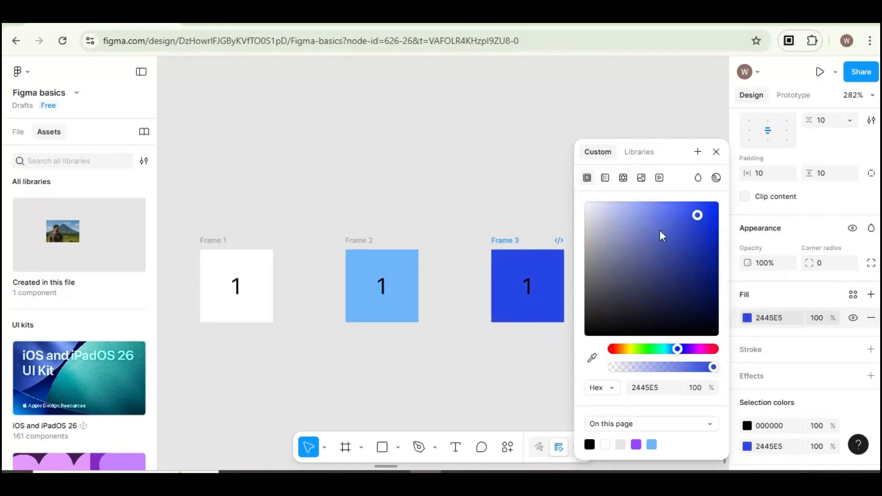
pyautogui.click(491, 359)
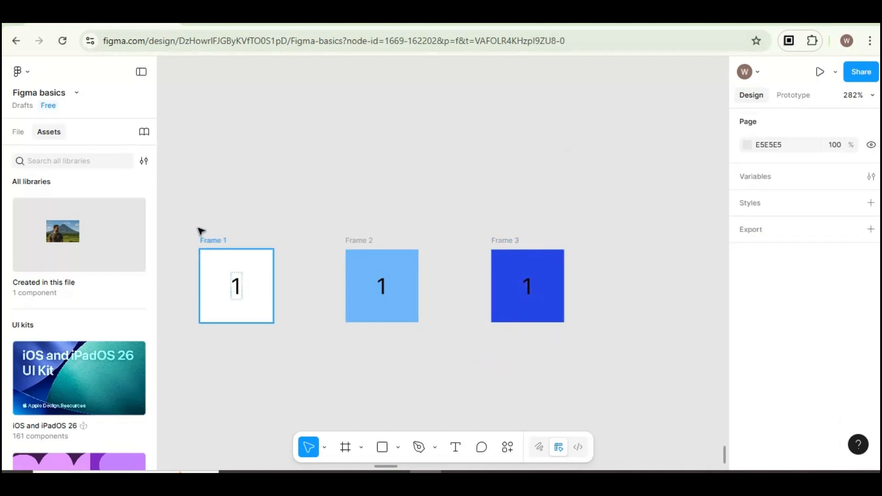
# Select all three number frames and combine them as variants with the Create component set command.
pyautogui.hscroll(-3, 407, 288)
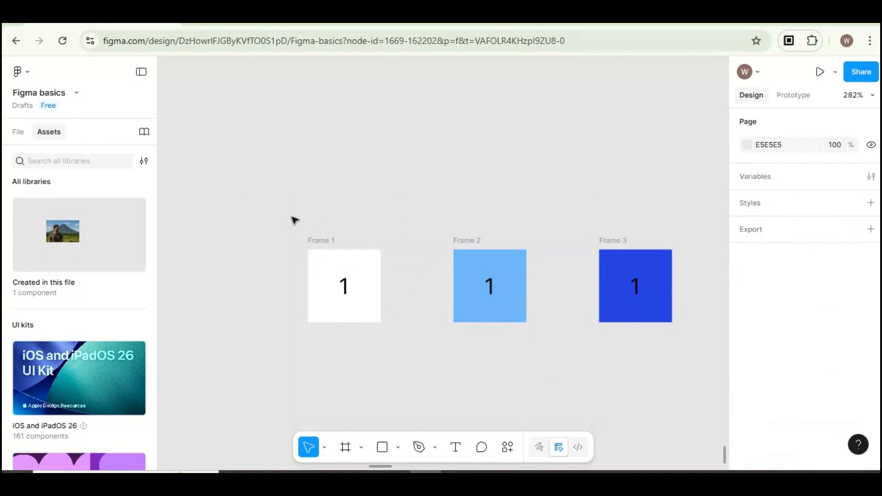
pyautogui.moveTo(275, 208); pyautogui.dragTo(699, 370)
pyautogui.hotkey('shift', 'a')
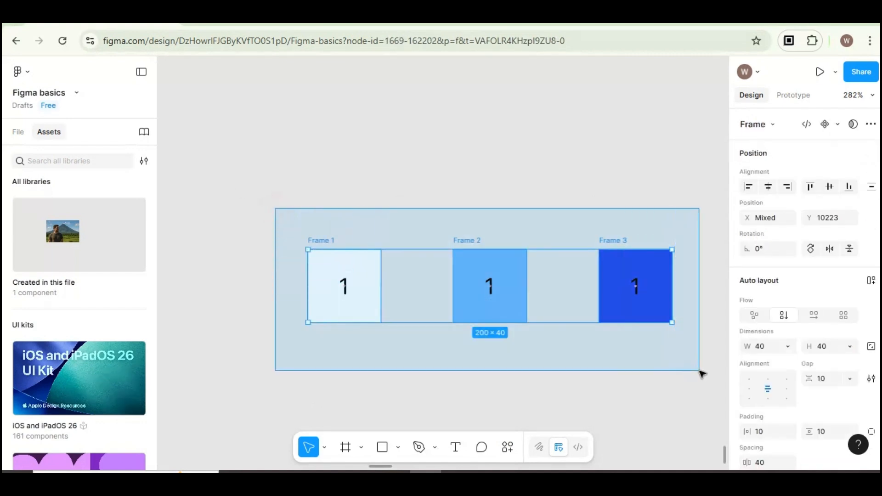
pyautogui.click(508, 448)
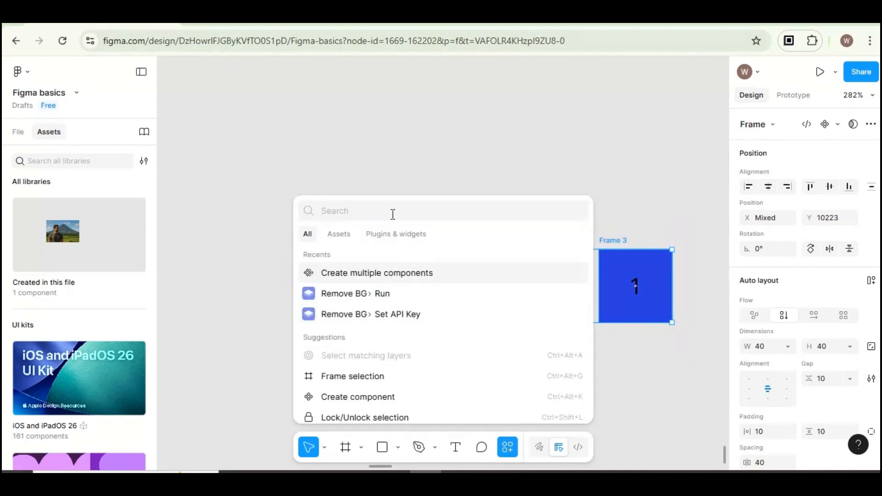
pyautogui.write('CREATE')
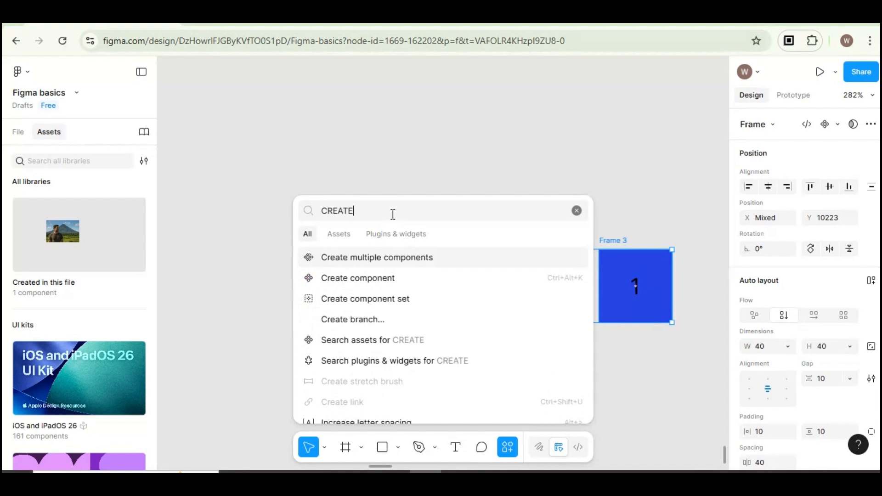
pyautogui.click(362, 299)
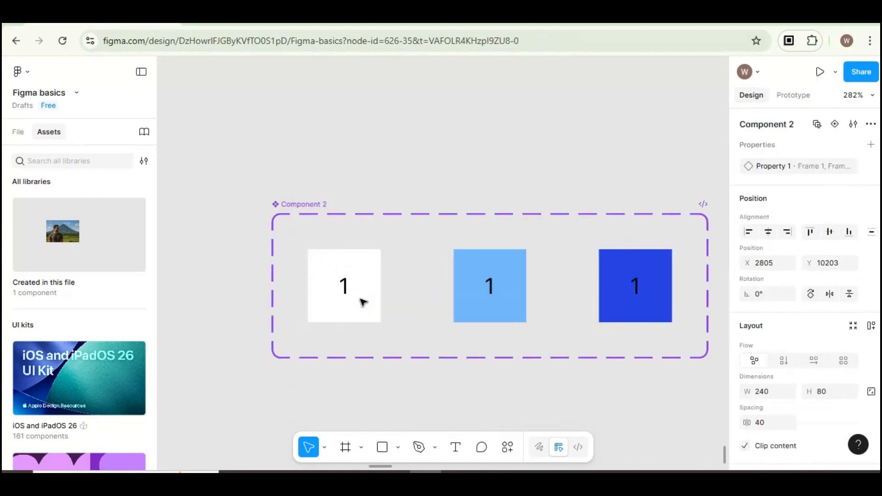
# Connect the white variant to the light blue variant with a prototype interaction that changes to Frame 2.
pyautogui.click(373, 277)
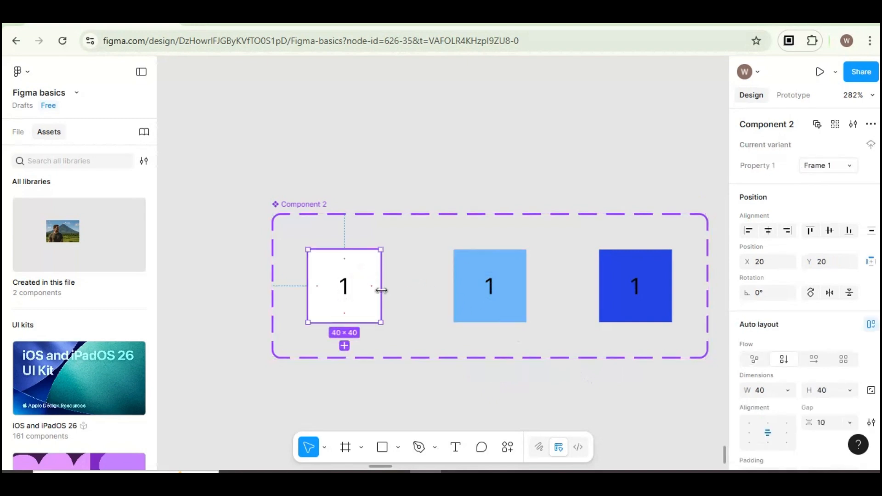
pyautogui.click(407, 260)
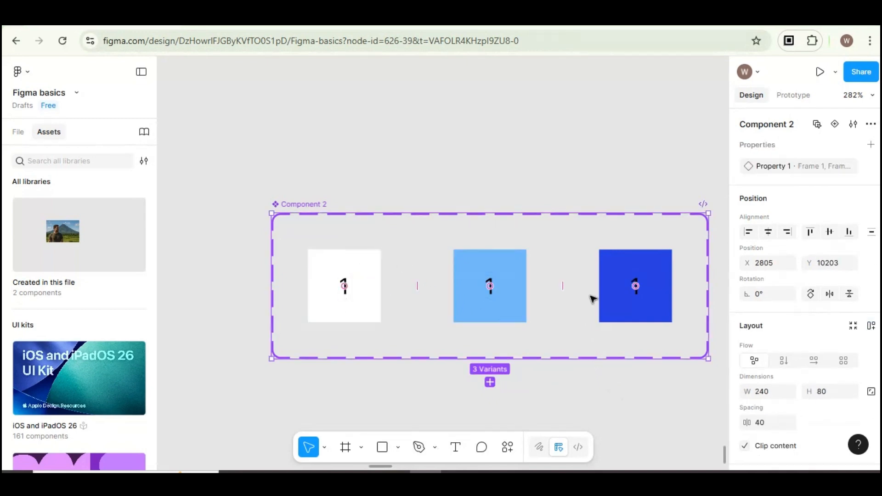
pyautogui.click(794, 96)
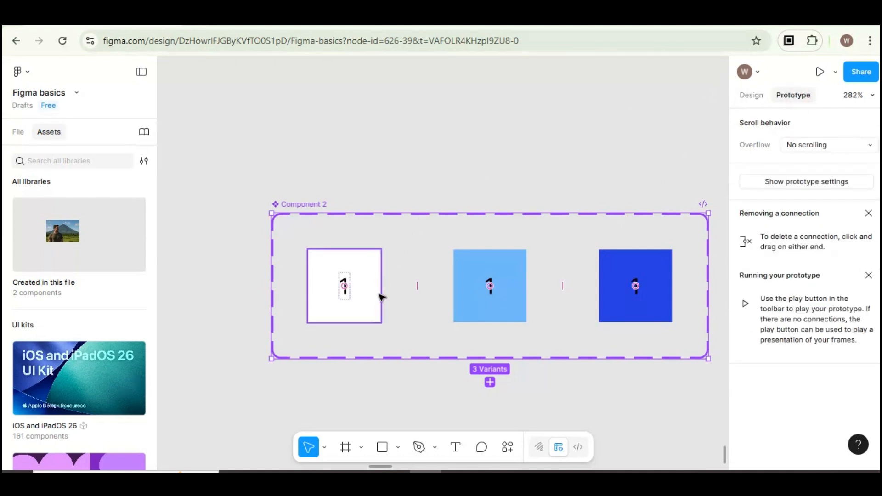
pyautogui.click(386, 392)
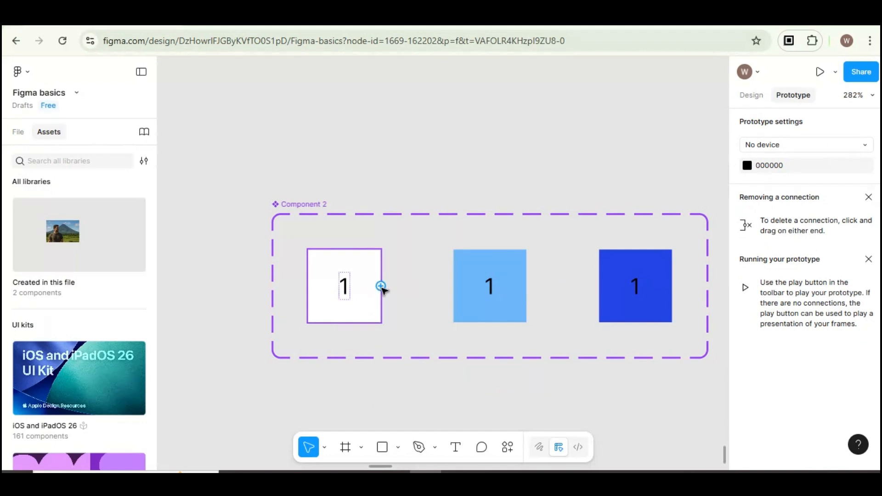
pyautogui.click(382, 288)
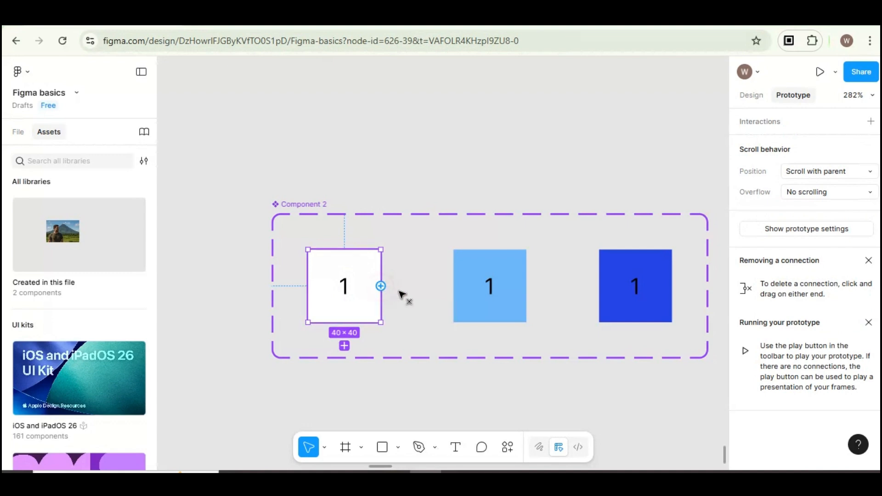
pyautogui.moveTo(402, 295); pyautogui.dragTo(455, 288)
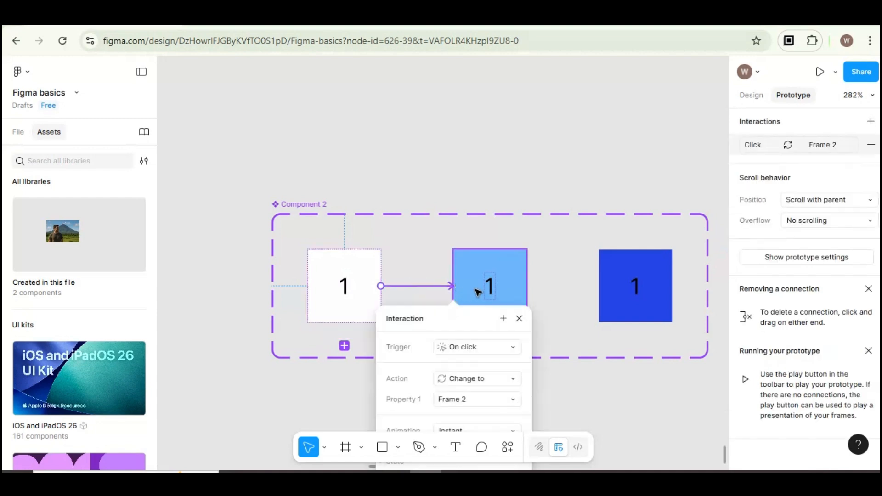
# Set the trigger of the white-to-light-blue interaction to While hovering.
pyautogui.scroll(-2, 494, 322)
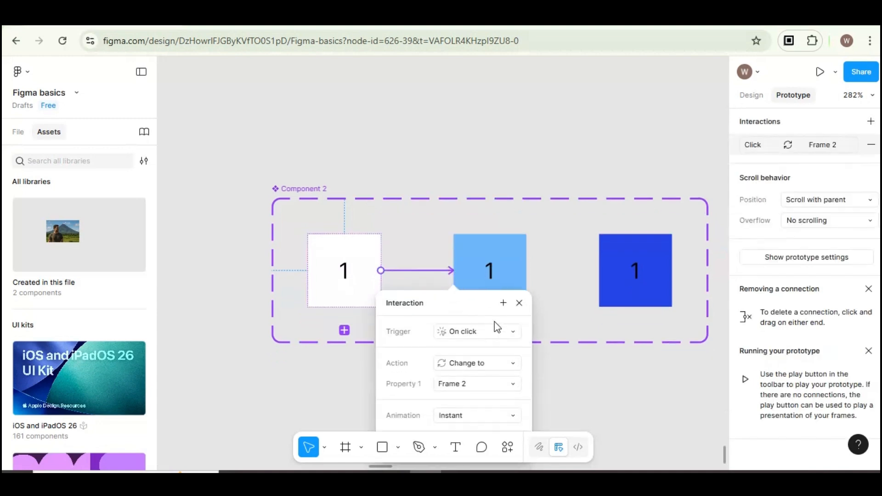
pyautogui.click(500, 314)
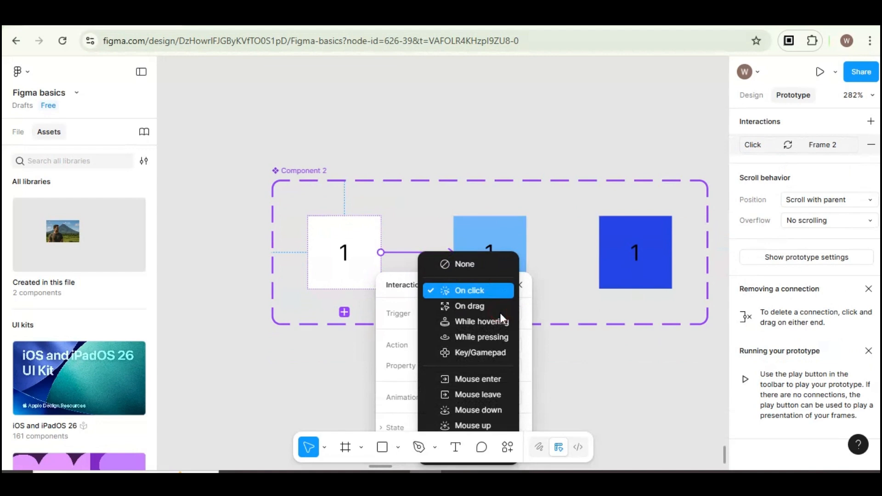
pyautogui.click(475, 321)
# Set the hover interaction's animation to Smart animate with a duration of 100 ms.
pyautogui.scroll(-2, 493, 339)
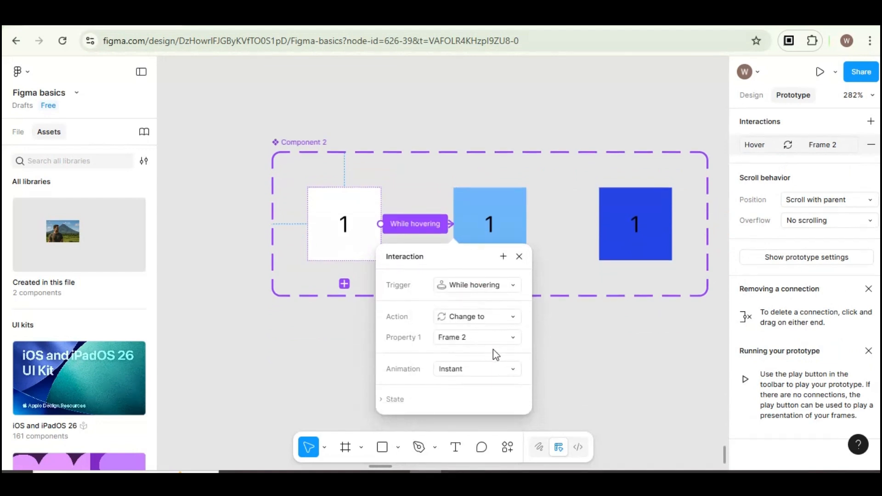
pyautogui.click(485, 371)
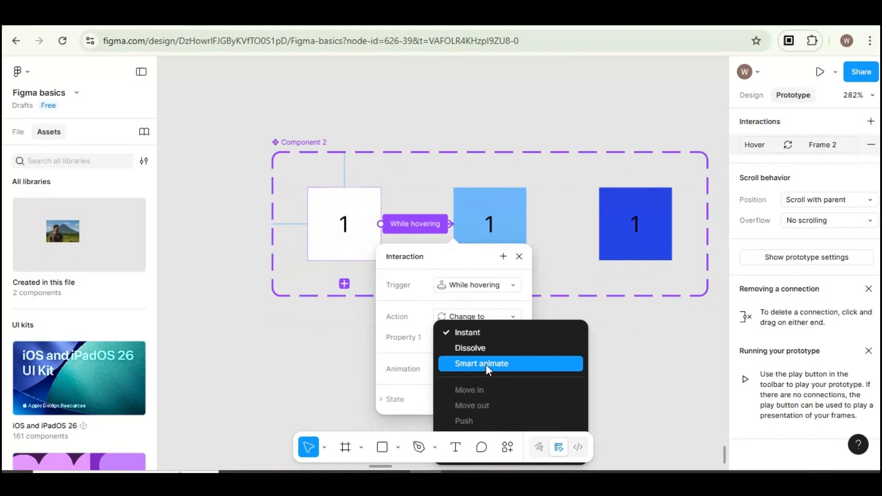
pyautogui.click(486, 364)
pyautogui.scroll(-1, 471, 385)
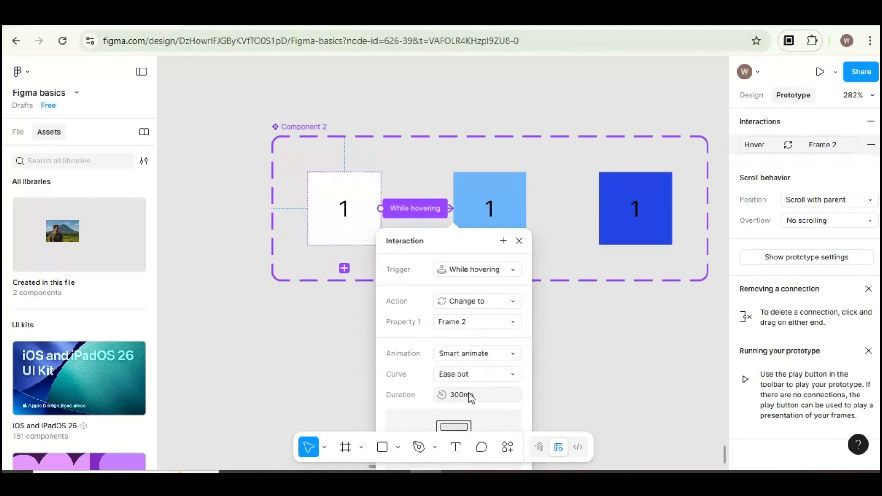
pyautogui.click(467, 396)
pyautogui.write('100')
pyautogui.press('Return')
pyautogui.scroll(-1, 496, 375)
pyautogui.scroll(-8, 547, 345)
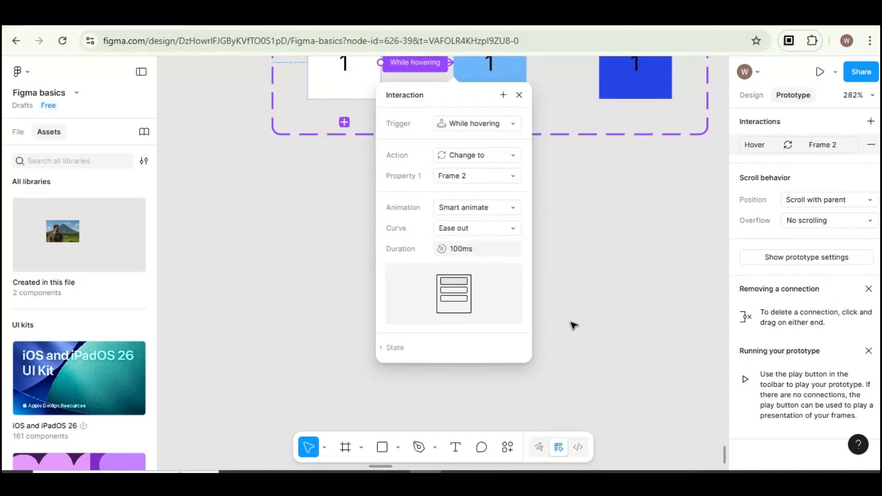
pyautogui.scroll(9, 523, 291)
pyautogui.click(547, 244)
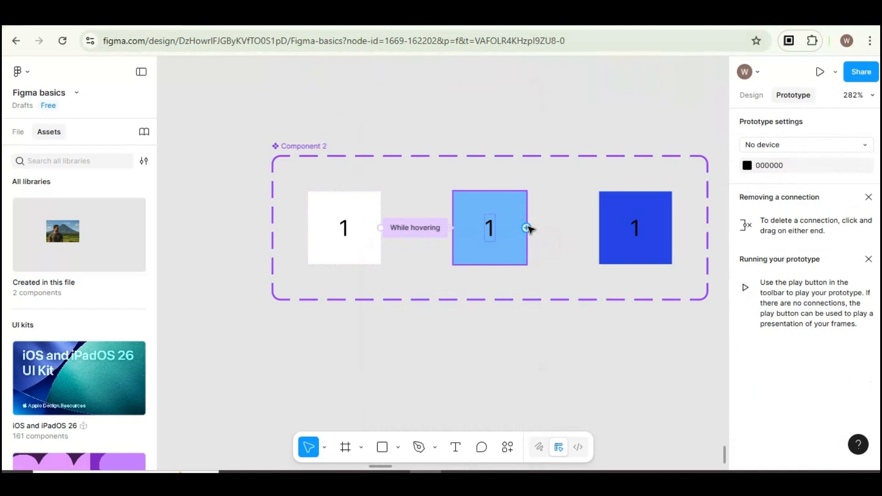
# Connect the light blue variant to the dark blue variant with an On click interaction that changes to Frame 3.
pyautogui.moveTo(529, 229); pyautogui.dragTo(605, 228)
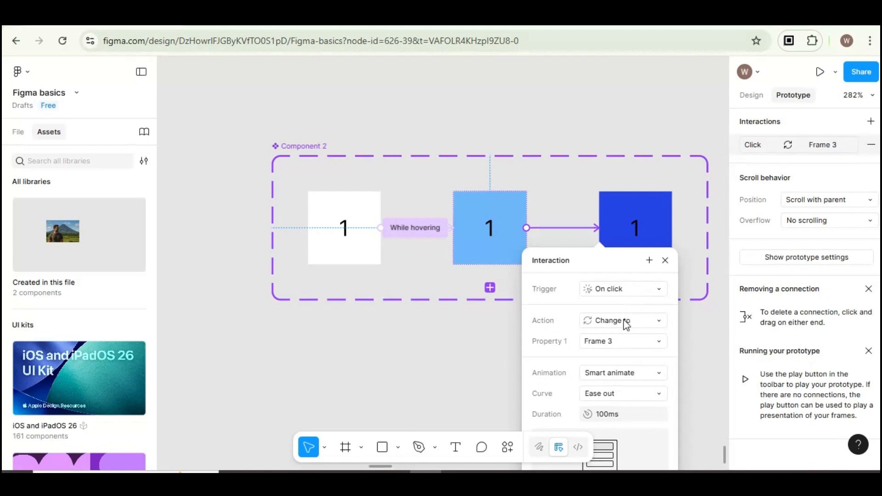
pyautogui.scroll(-1, 619, 386)
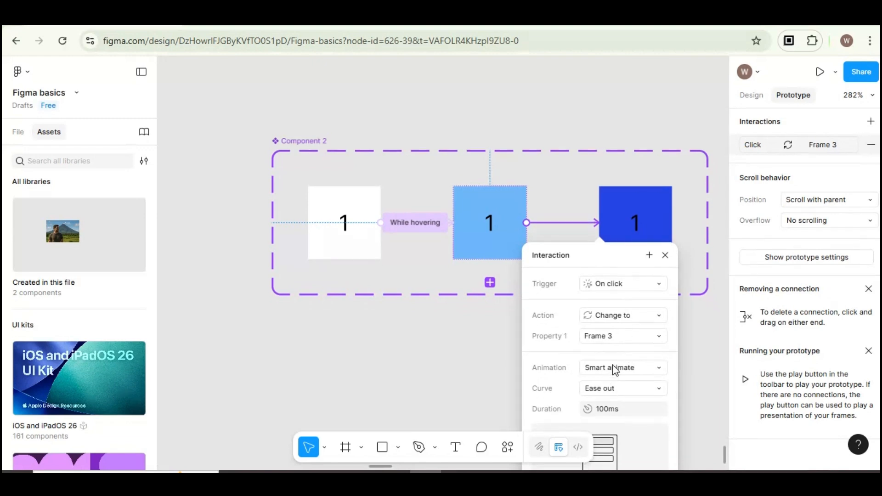
pyautogui.scroll(-1, 618, 365)
pyautogui.scroll(-2, 617, 375)
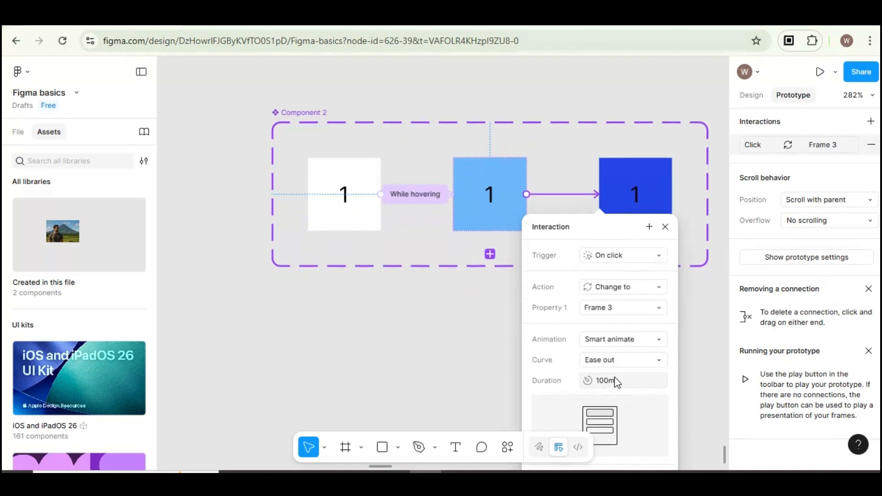
pyautogui.click(478, 288)
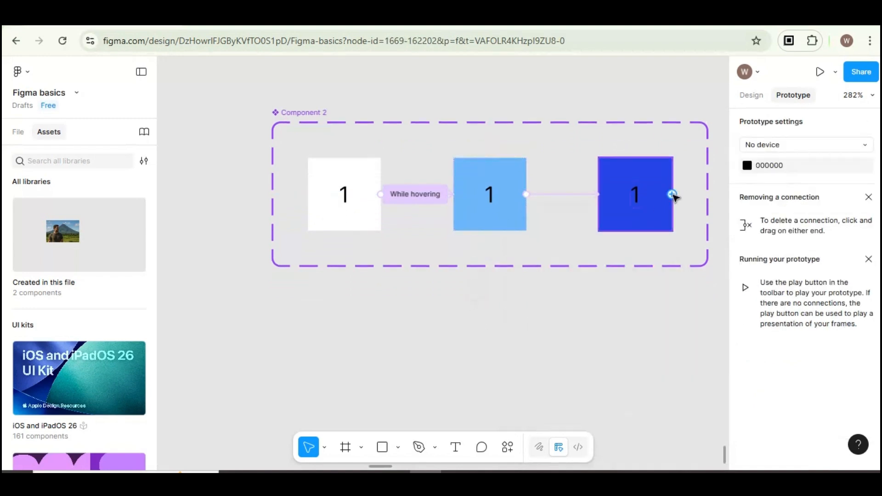
# Connect the dark blue variant back to the white variant with an On click interaction that changes to Frame 1.
pyautogui.moveTo(674, 196); pyautogui.dragTo(392, 196)
pyautogui.moveTo(391, 193); pyautogui.dragTo(393, 194)
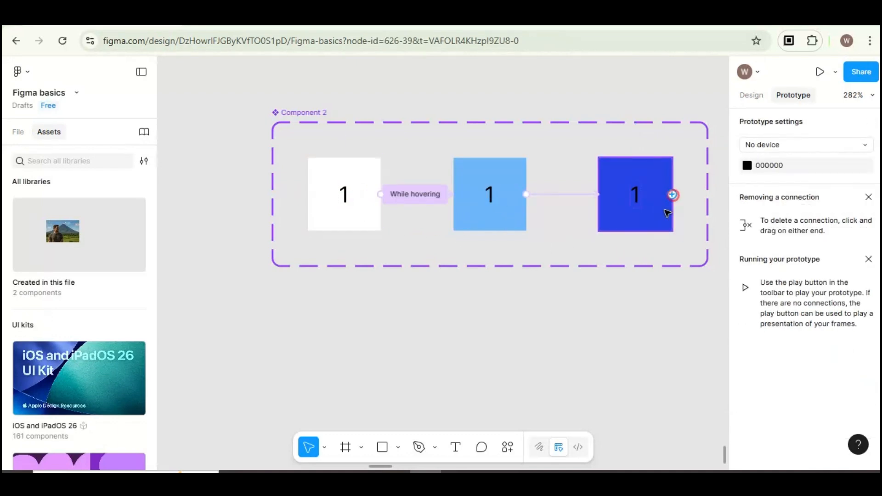
pyautogui.moveTo(394, 194); pyautogui.dragTo(381, 195)
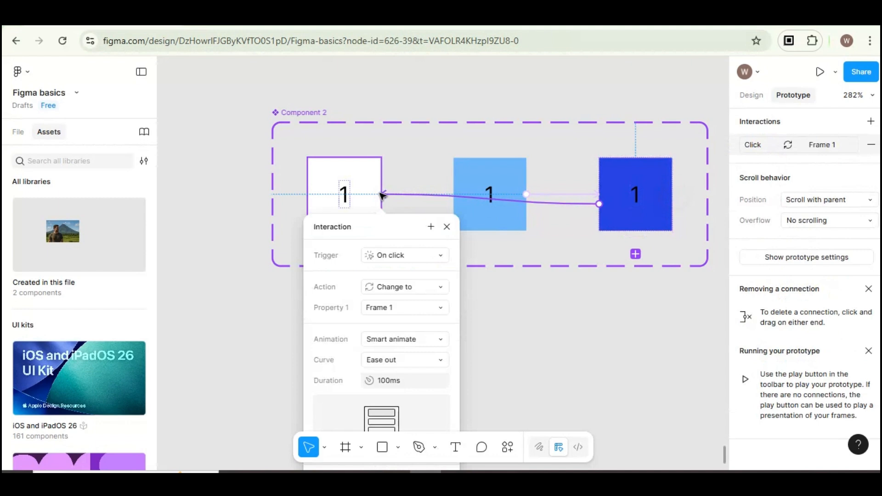
pyautogui.scroll(-1, 427, 303)
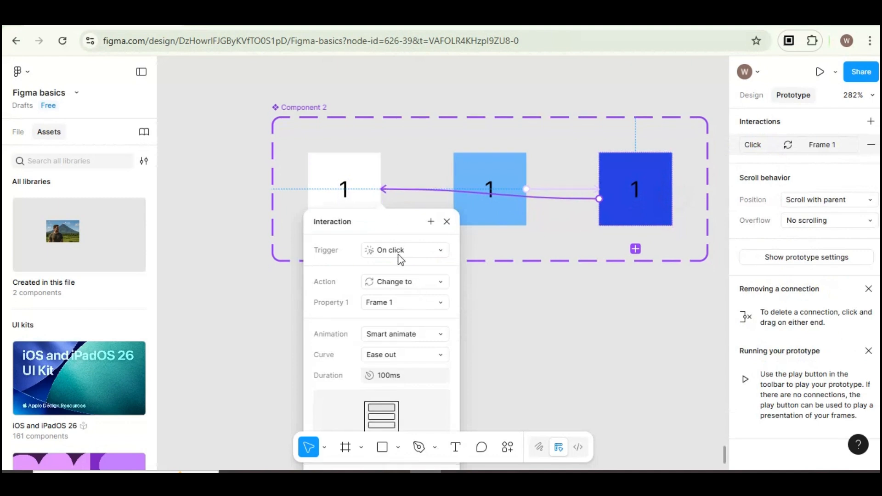
pyautogui.scroll(-2, 408, 248)
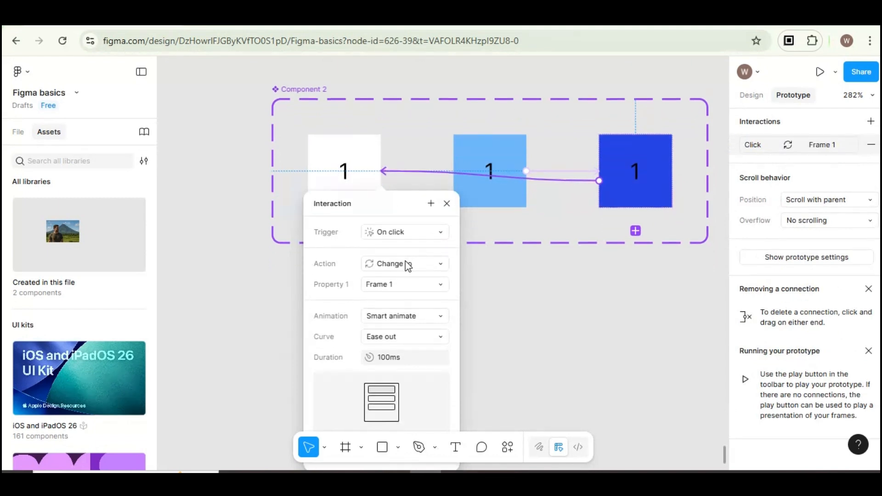
pyautogui.scroll(-1, 402, 286)
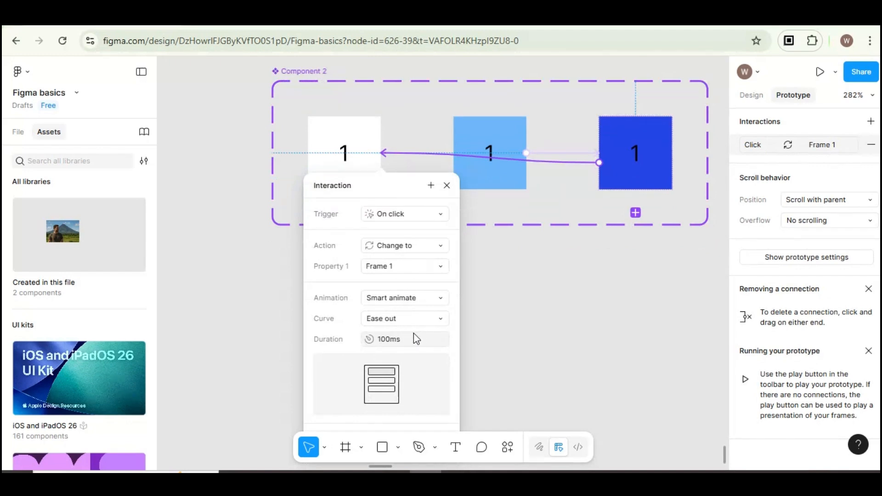
pyautogui.click(566, 281)
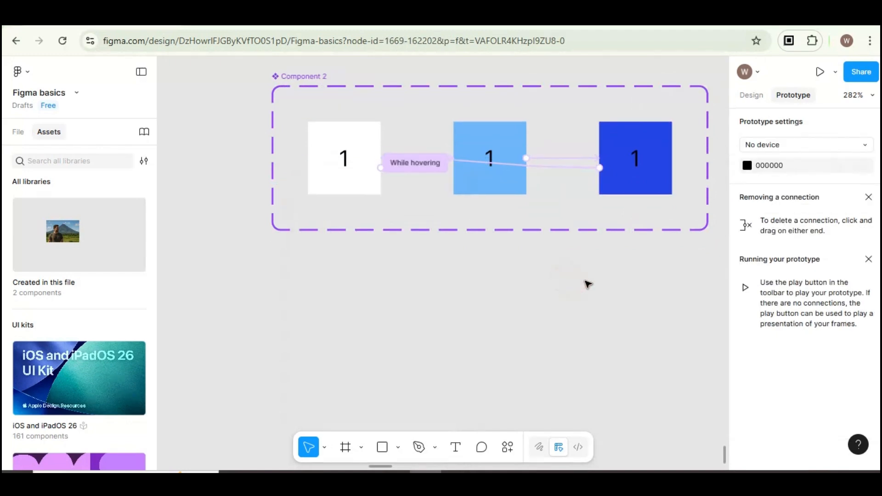
# Search the assets for COMPONENT and place an instance of Component 2 below the component set.
pyautogui.scroll(1, 588, 294)
pyautogui.scroll(2, 590, 307)
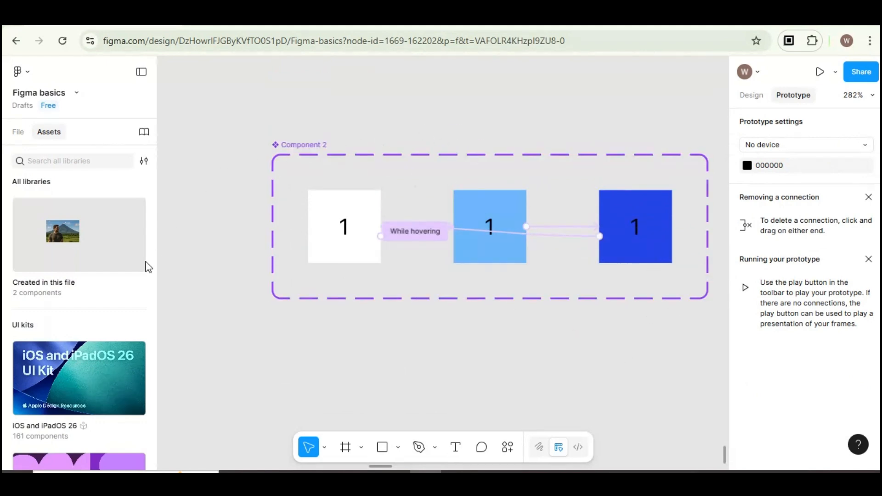
pyautogui.scroll(-5, 115, 275)
pyautogui.scroll(2, 123, 281)
pyautogui.scroll(3, 198, 260)
pyautogui.scroll(-3, 264, 260)
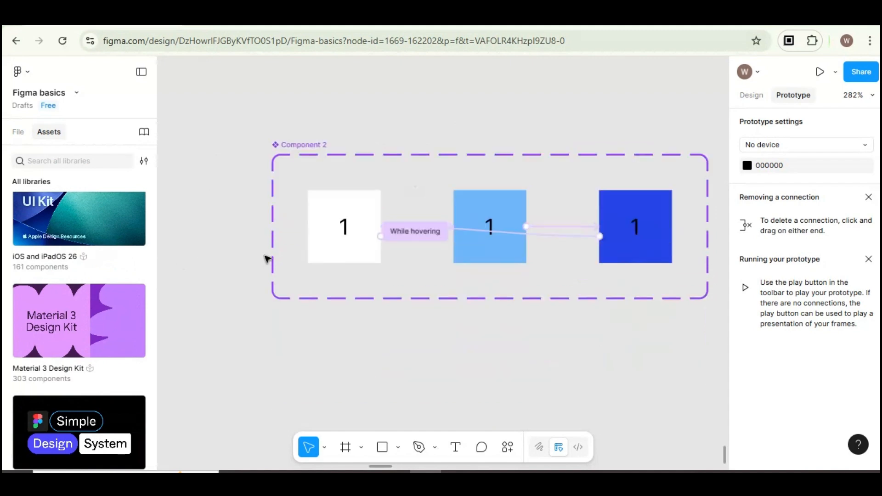
pyautogui.scroll(-3, 265, 255)
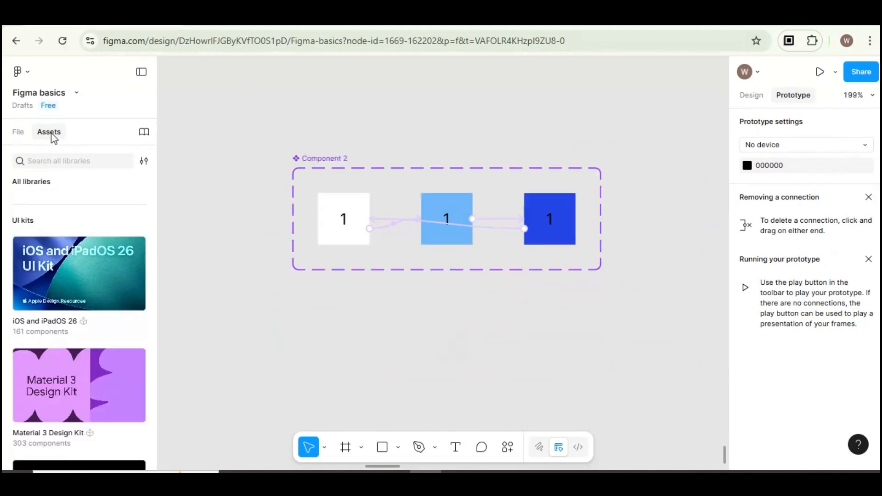
pyautogui.click(59, 161)
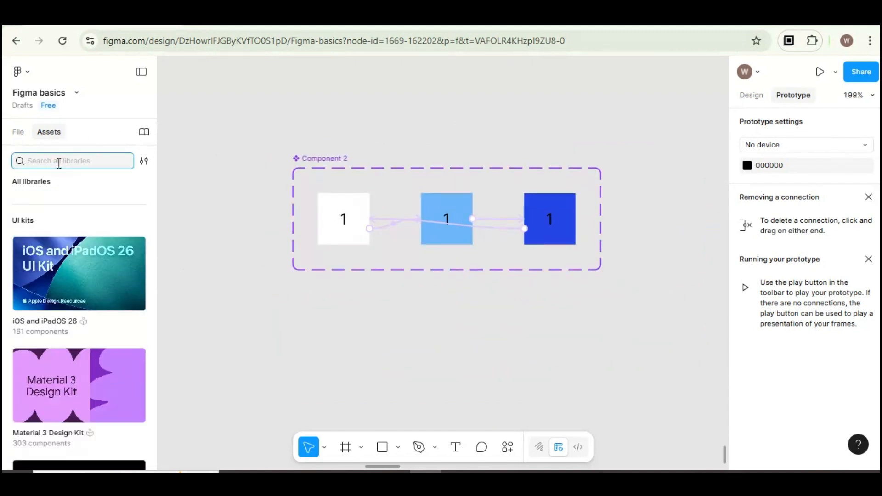
pyautogui.write('cOMPONENT')
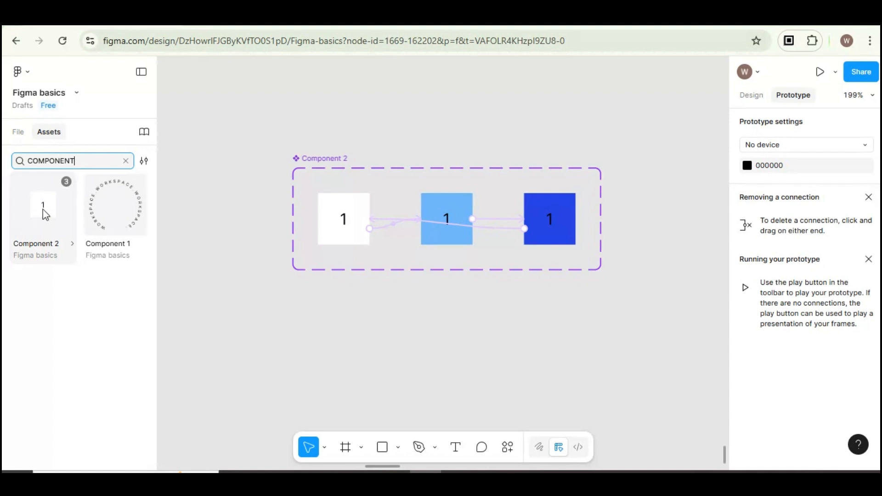
pyautogui.click(44, 211)
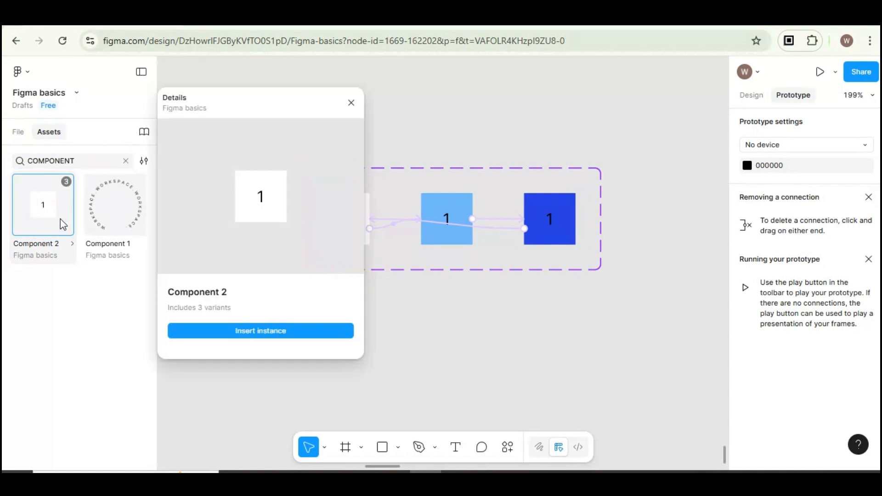
pyautogui.click(260, 331)
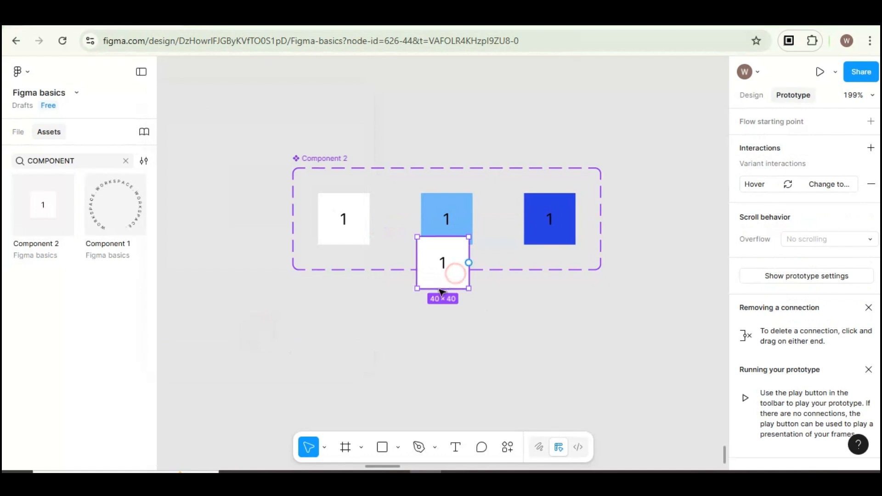
pyautogui.moveTo(443, 273); pyautogui.dragTo(267, 367)
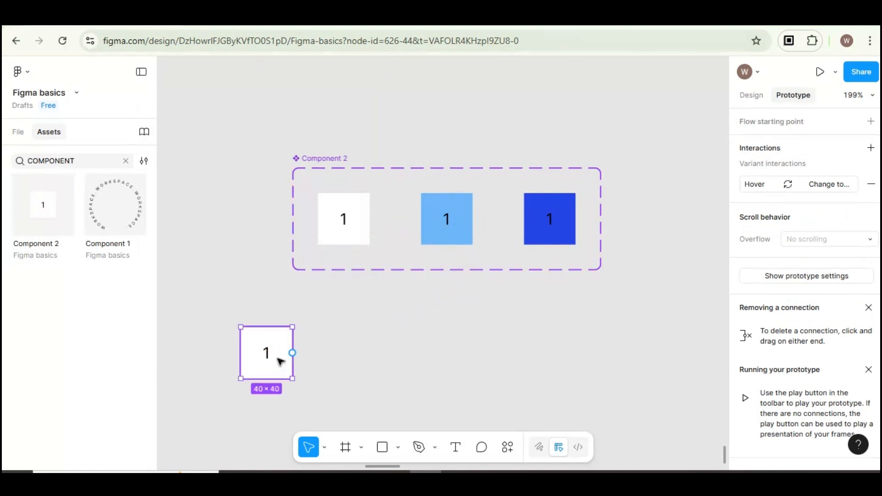
# Duplicate the instance into a row of seven cells and copy the row downward to form a grid of six rows.
pyautogui.click(335, 351)
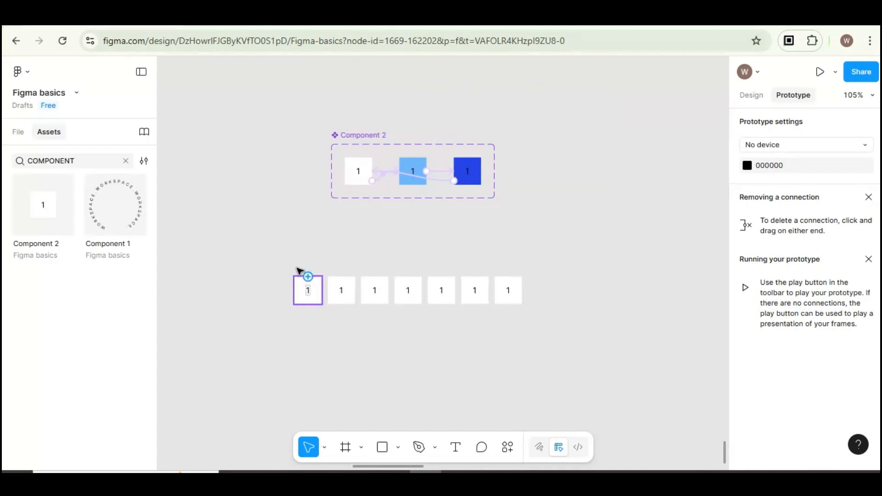
pyautogui.moveTo(281, 261); pyautogui.dragTo(555, 328)
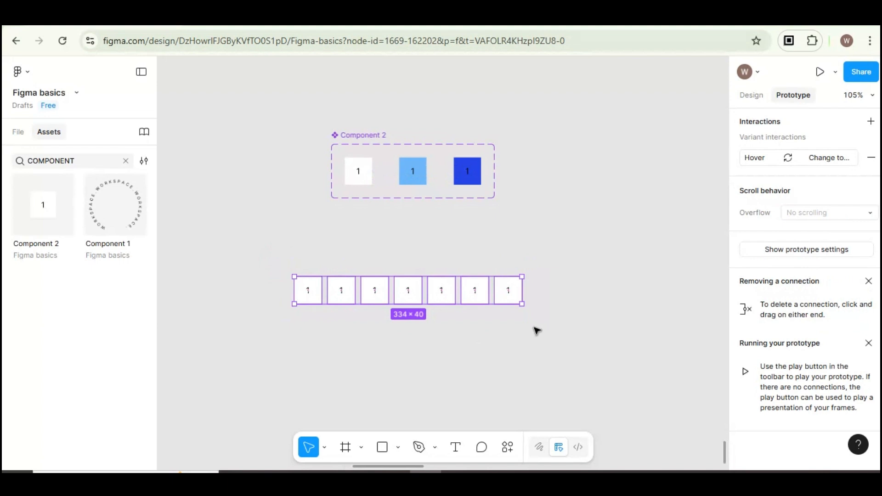
pyautogui.moveTo(484, 287)
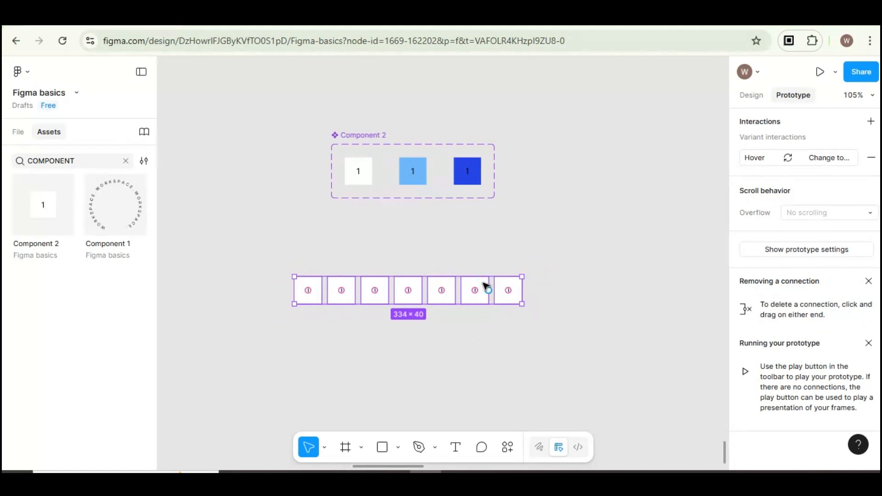
pyautogui.moveTo(486, 286); pyautogui.dragTo(485, 321)
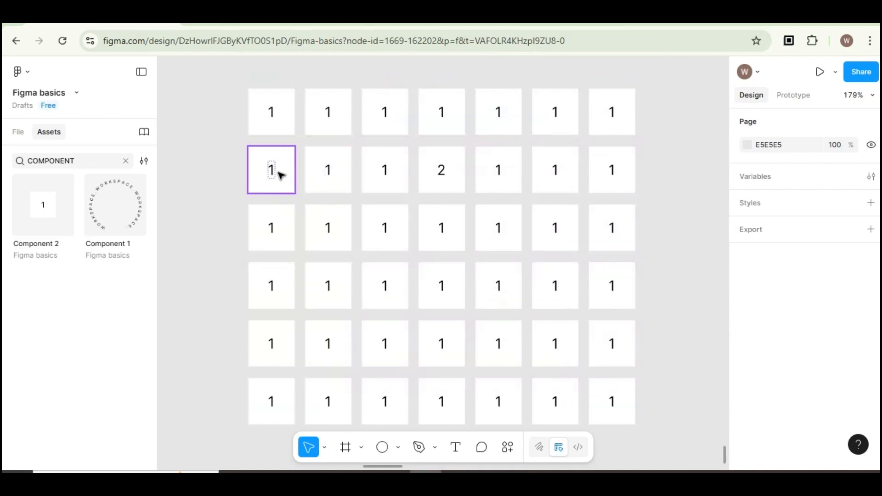
# Number the grid cells consecutively from 2 through 31, starting at the second cell of the second row.
pyautogui.click(330, 172)
pyautogui.doubleClick(329, 171)
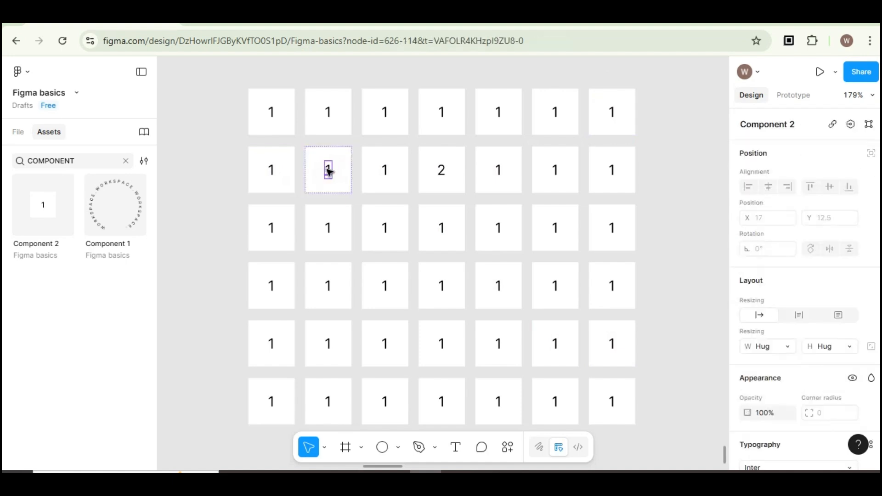
pyautogui.doubleClick(328, 170)
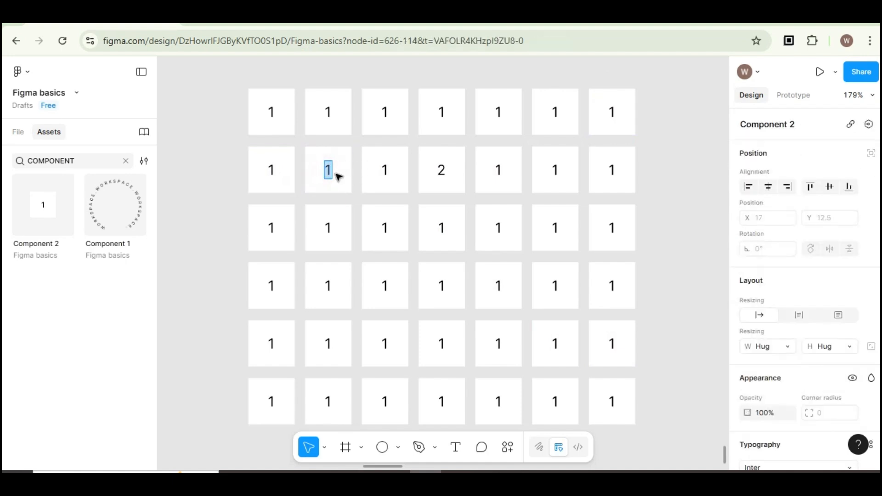
pyautogui.write('2')
pyautogui.doubleClick(384, 170)
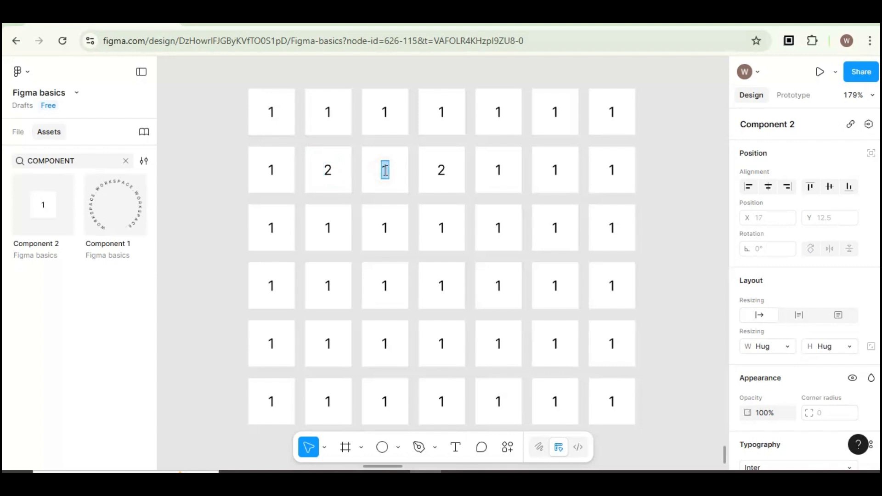
pyautogui.write('3')
pyautogui.doubleClick(441, 170)
pyautogui.write('4')
pyautogui.doubleClick(385, 402)
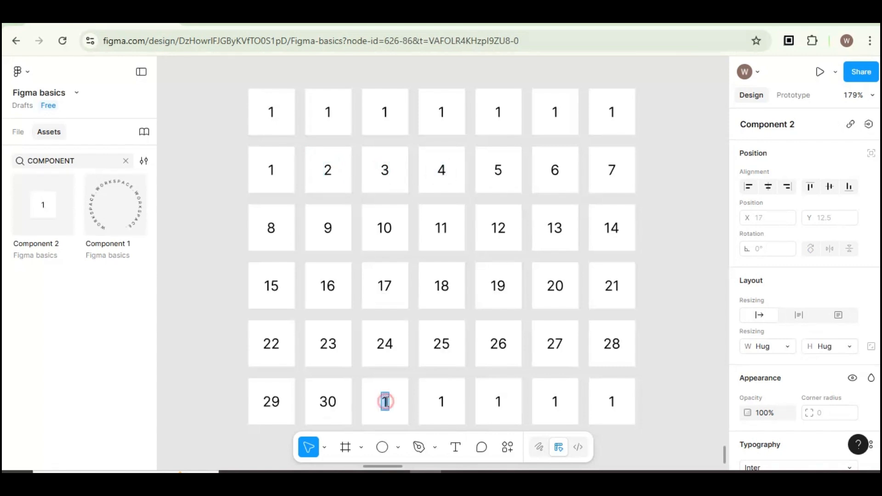
pyautogui.write('31')
# Delete the four surplus cells after 31 in the last row.
pyautogui.scroll(-2, 654, 382)
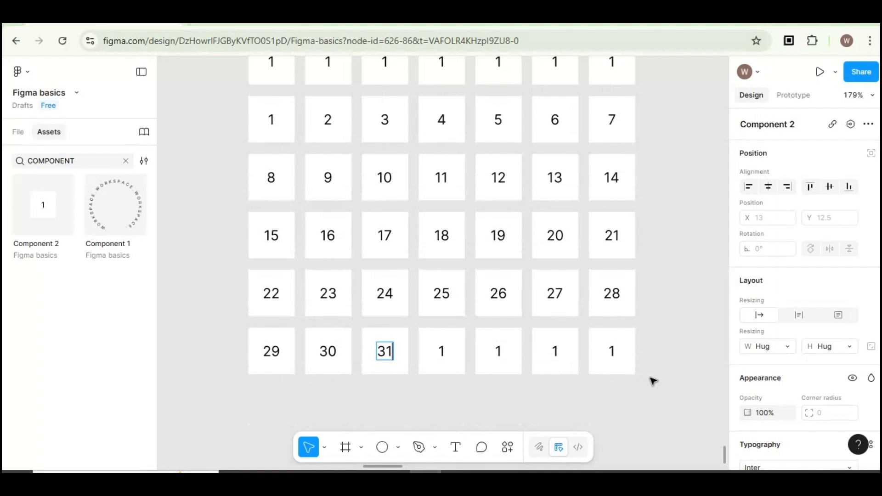
pyautogui.moveTo(658, 405); pyautogui.dragTo(411, 322)
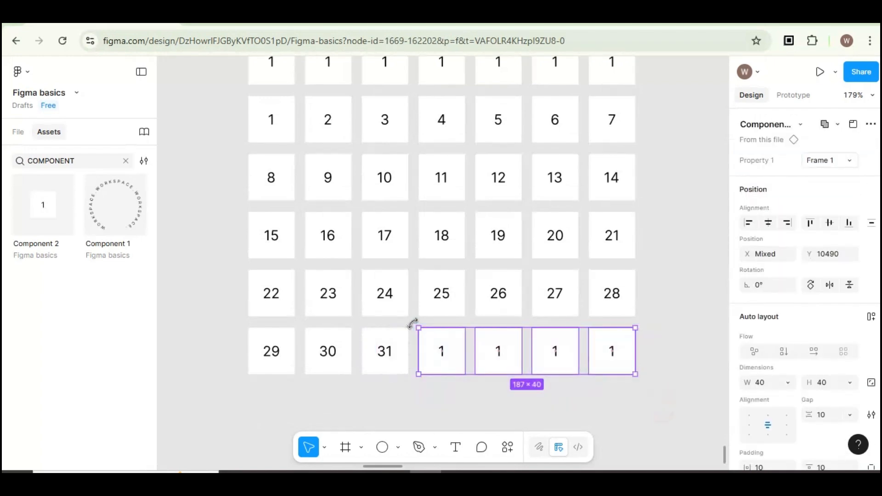
pyautogui.press('Delete')
# Label the seven cells of the first row Mon, Tue, Wed, Thurs, Fri, Sat and Sun.
pyautogui.scroll(3, 479, 376)
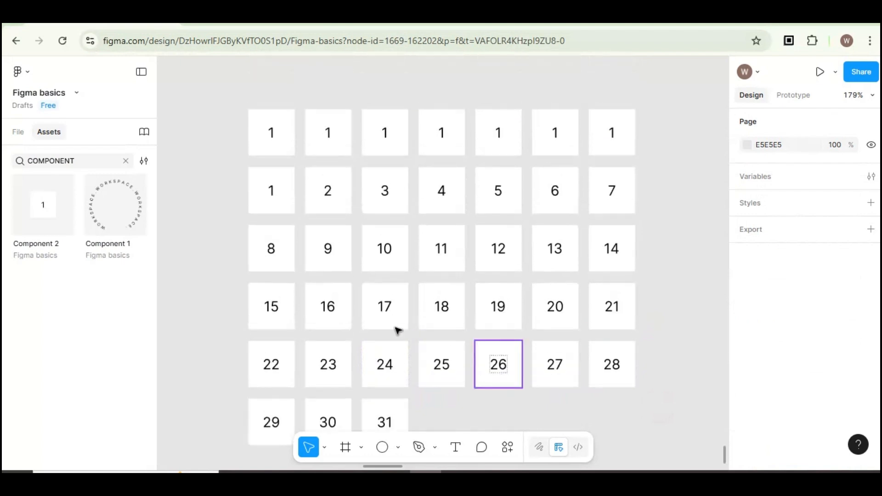
pyautogui.click(275, 135)
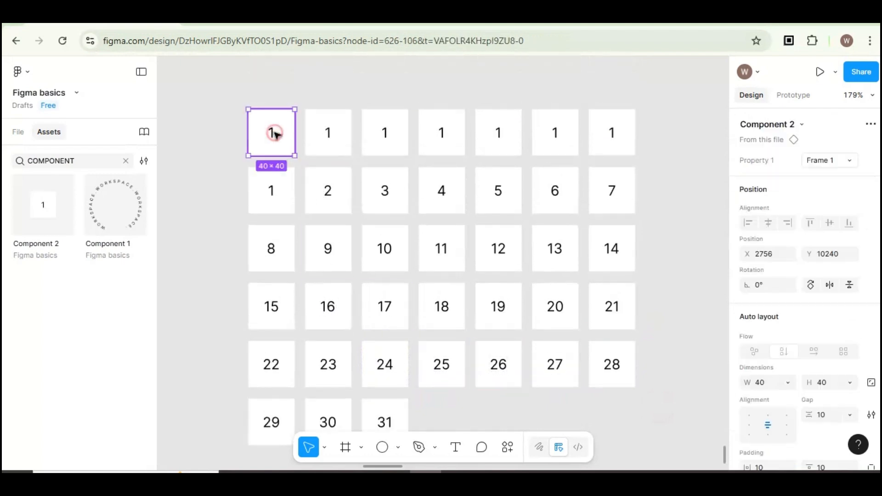
pyautogui.doubleClick(274, 134)
pyautogui.doubleClick(271, 134)
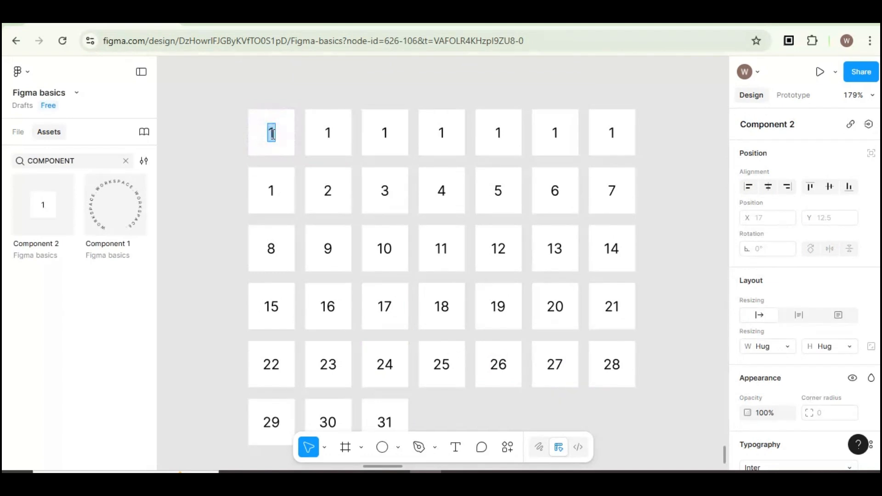
pyautogui.write('Mon')
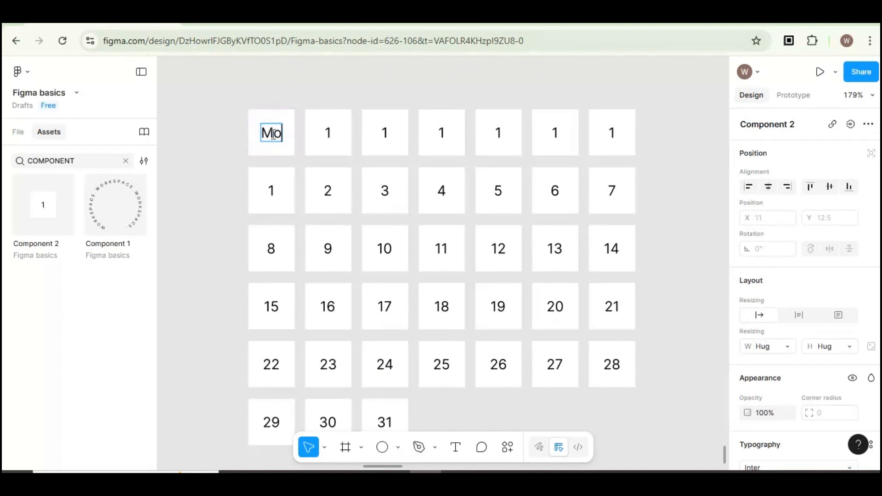
pyautogui.click(327, 131)
pyautogui.doubleClick(327, 131)
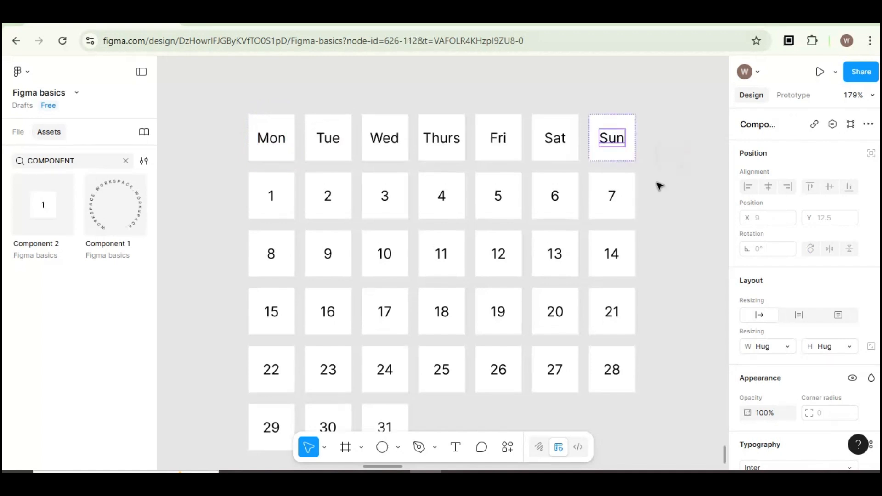
# Duplicate the Thurs cell above the weekday row and widen the copy to 334 × 40 so it spans all seven columns.
pyautogui.scroll(2, 662, 193)
pyautogui.scroll(1, 668, 205)
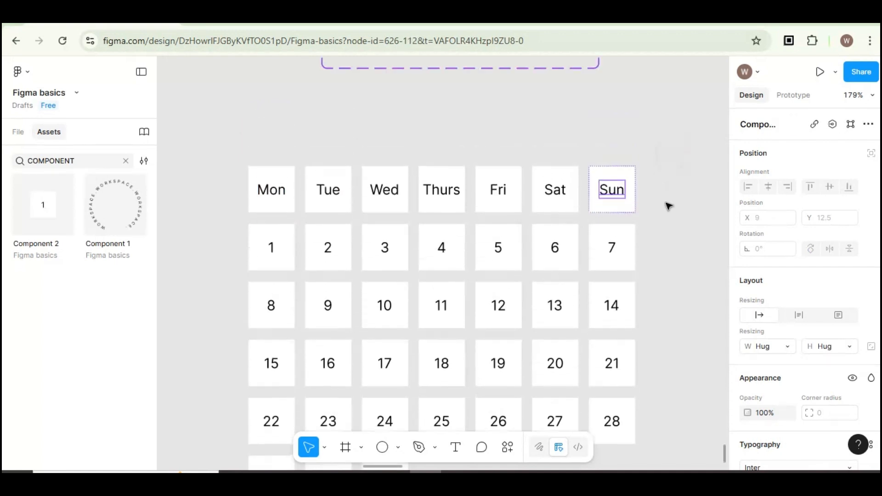
pyautogui.click(441, 207)
pyautogui.click(441, 207)
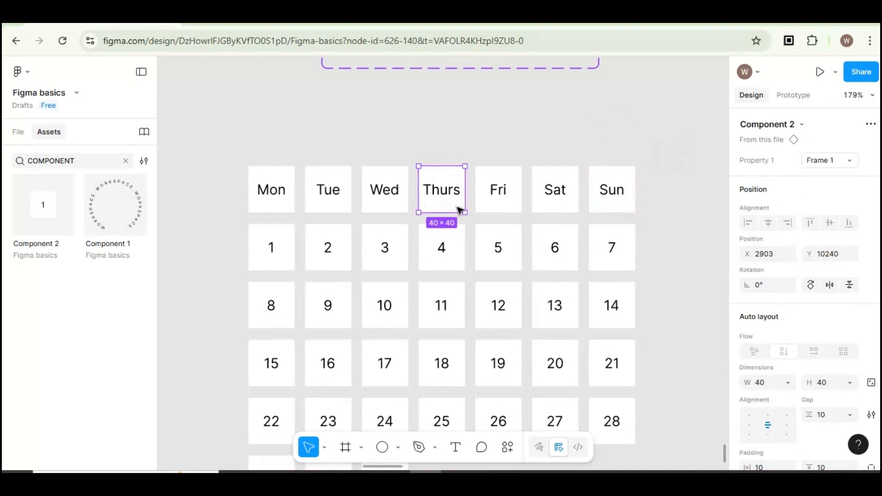
pyautogui.moveTo(453, 205); pyautogui.dragTo(247, 127)
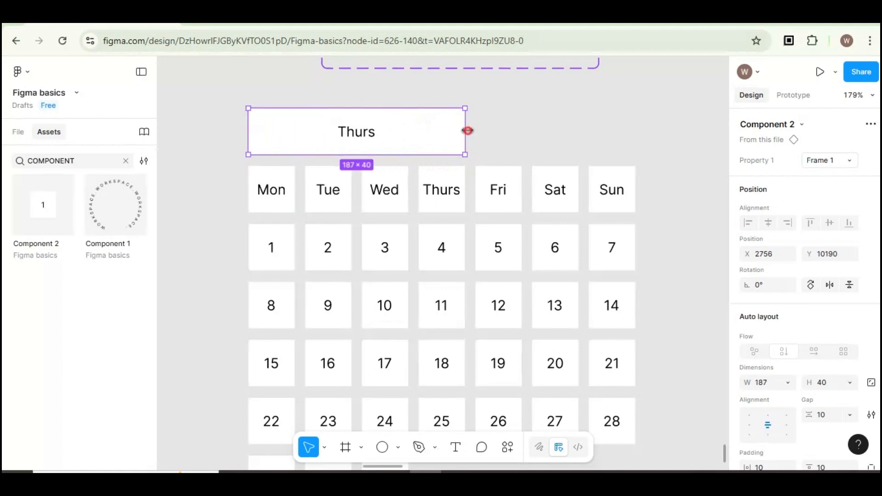
pyautogui.moveTo(466, 132); pyautogui.dragTo(633, 138)
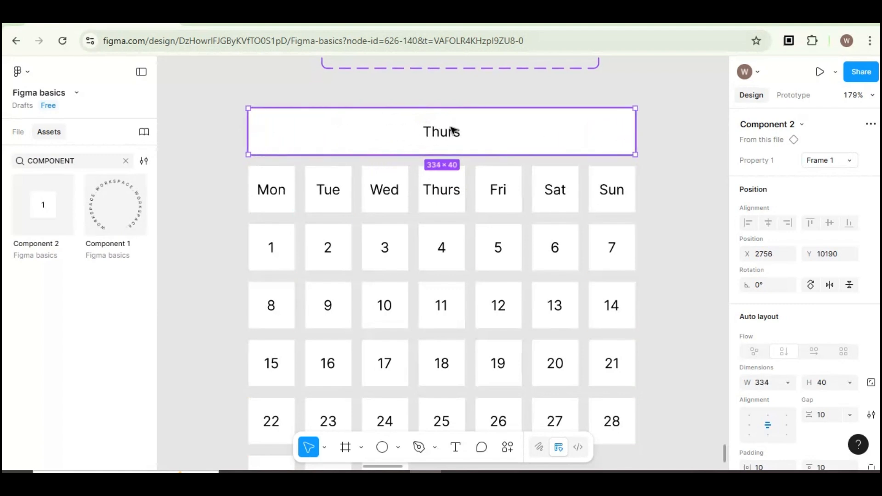
# Change the text of the wide header cell above the weekdays to July.
pyautogui.doubleClick(433, 133)
pyautogui.doubleClick(433, 132)
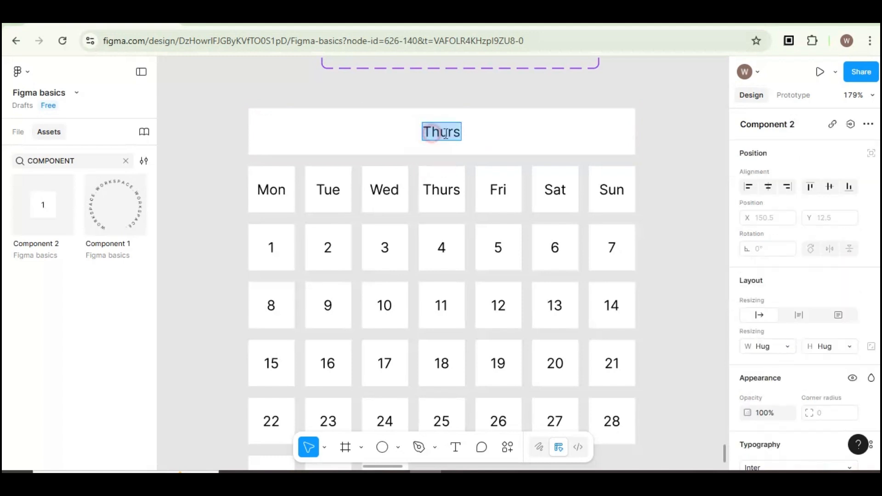
pyautogui.write('July')
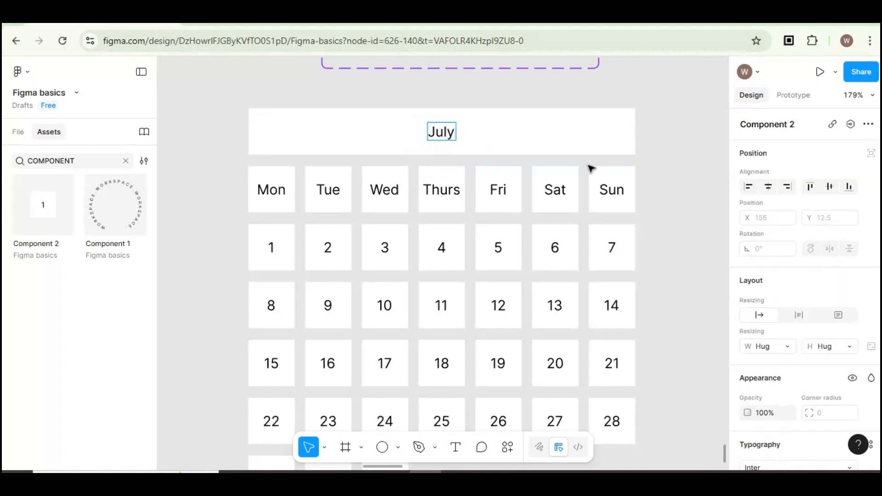
pyautogui.click(242, 105)
# Detach the July header and the seven weekday cells from their component and ungroup them into plain text.
pyautogui.moveTo(235, 99); pyautogui.dragTo(651, 219)
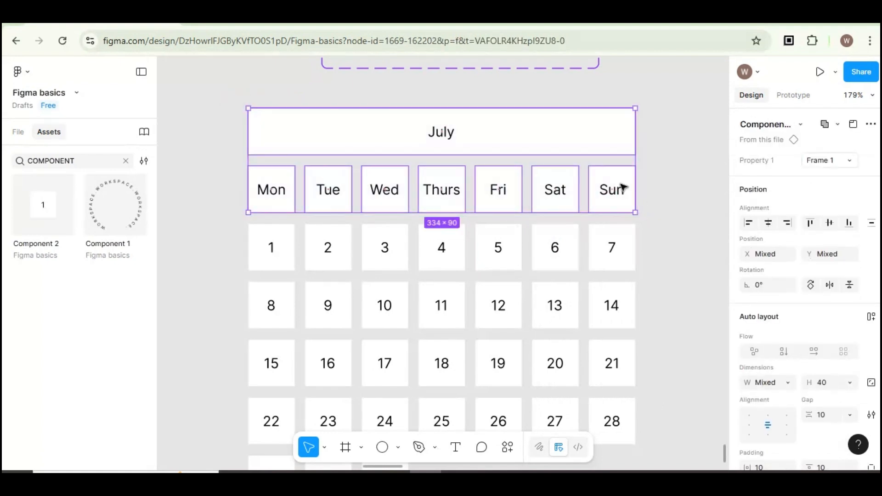
pyautogui.rightClick(597, 137)
pyautogui.scroll(-3, 675, 296)
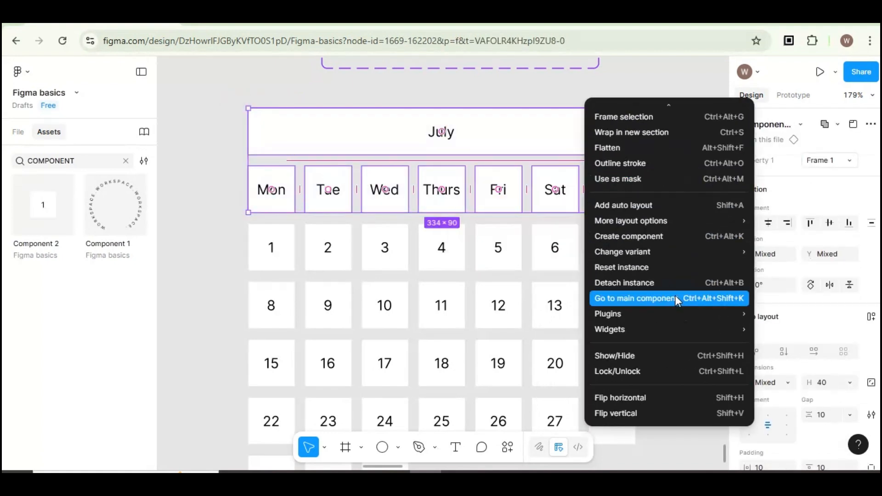
pyautogui.click(643, 282)
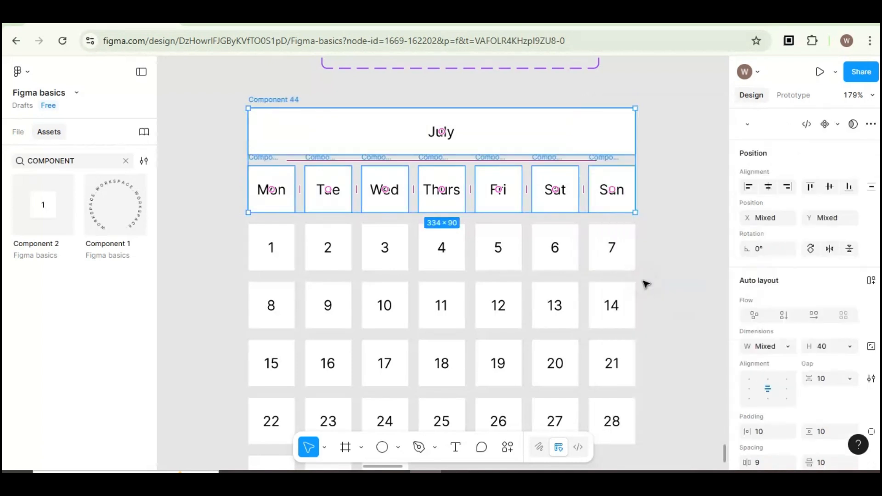
pyautogui.rightClick(500, 140)
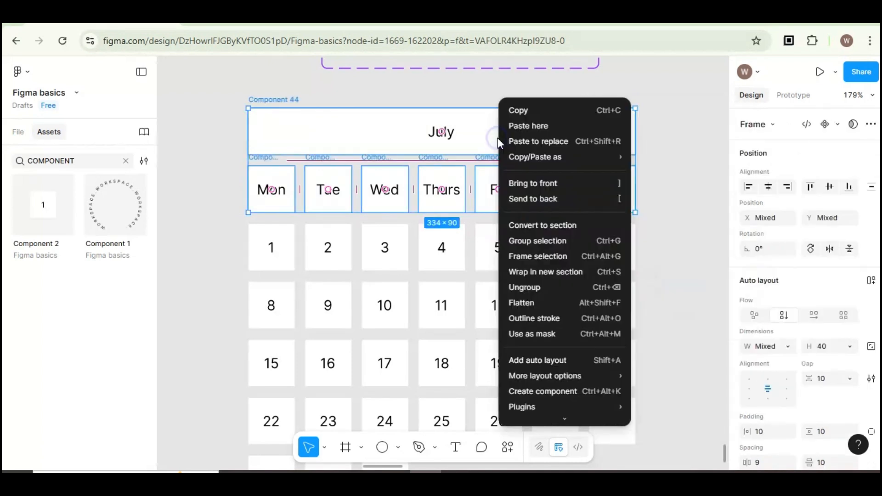
pyautogui.click(568, 287)
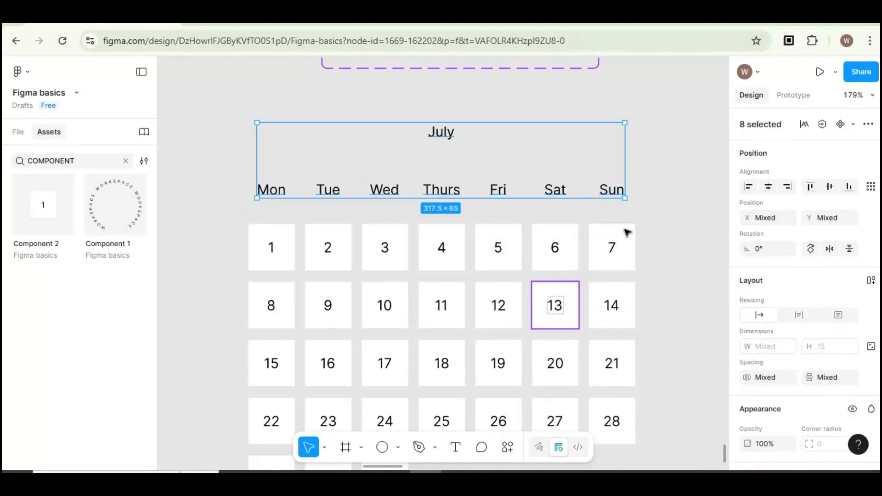
pyautogui.click(670, 177)
# Draw a frame of about 395 × 353 around the whole July calendar.
pyautogui.scroll(-1, 662, 194)
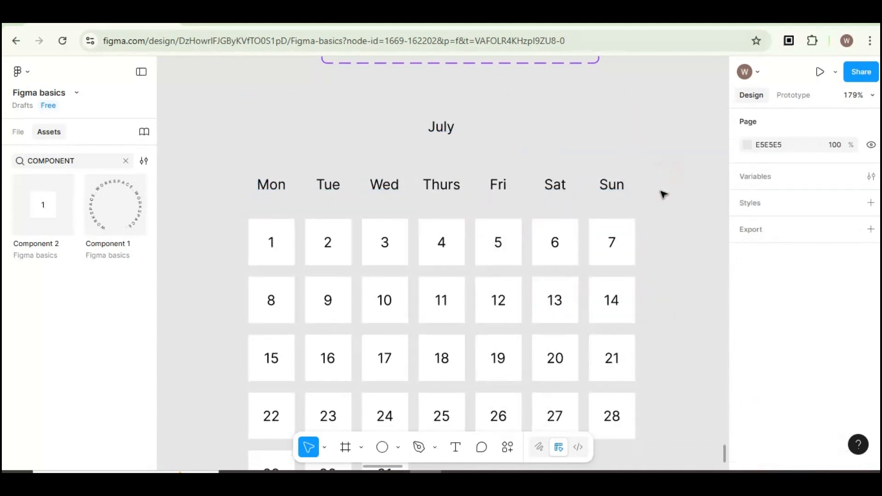
pyautogui.scroll(-3, 662, 194)
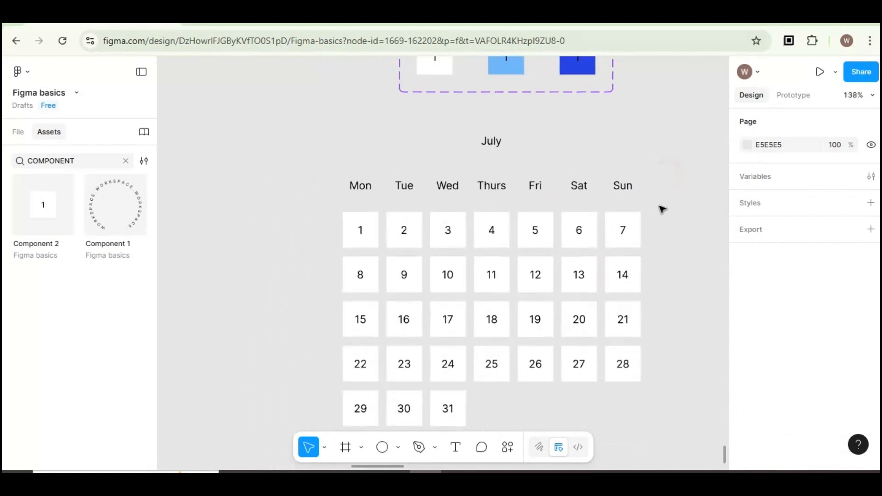
pyautogui.click(346, 448)
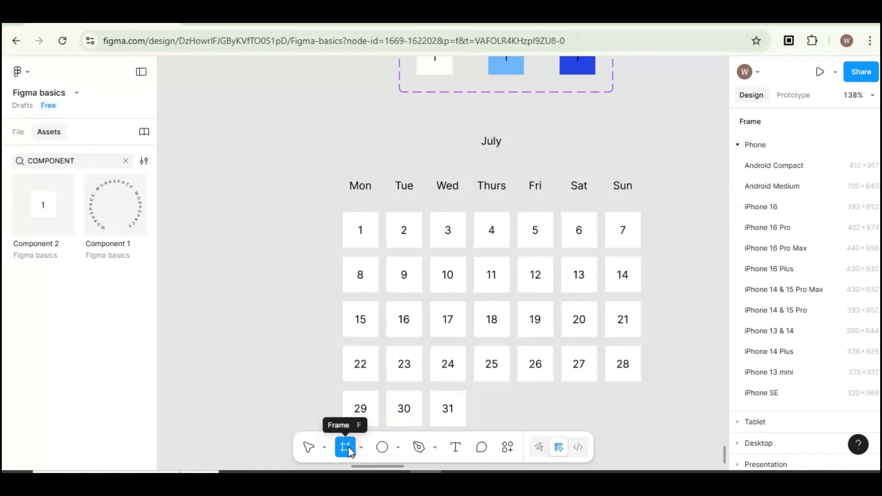
pyautogui.moveTo(314, 124); pyautogui.dragTo(666, 440)
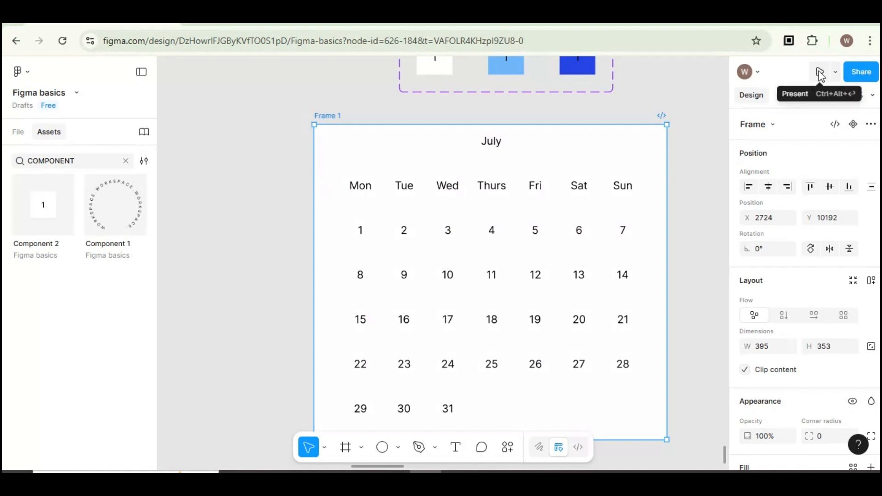
# Preview the calendar frame's prototype and test the hover and click states on days 1 to 7.
pyautogui.click(835, 71)
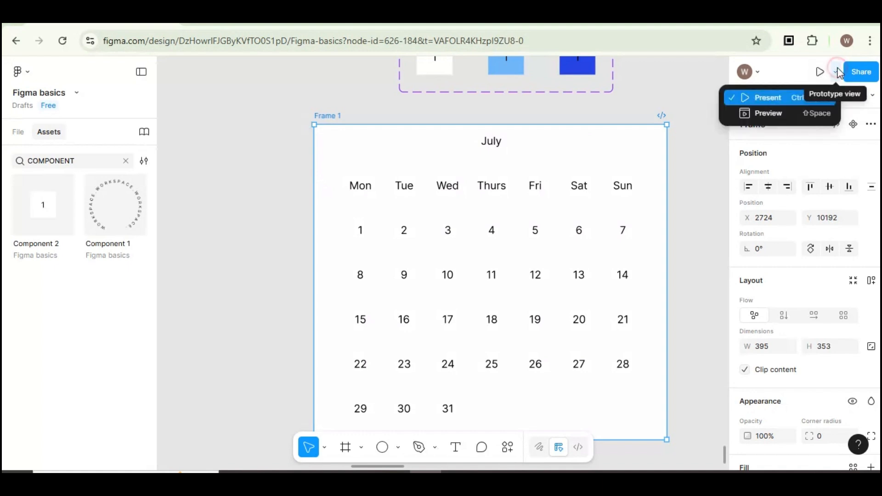
pyautogui.click(764, 112)
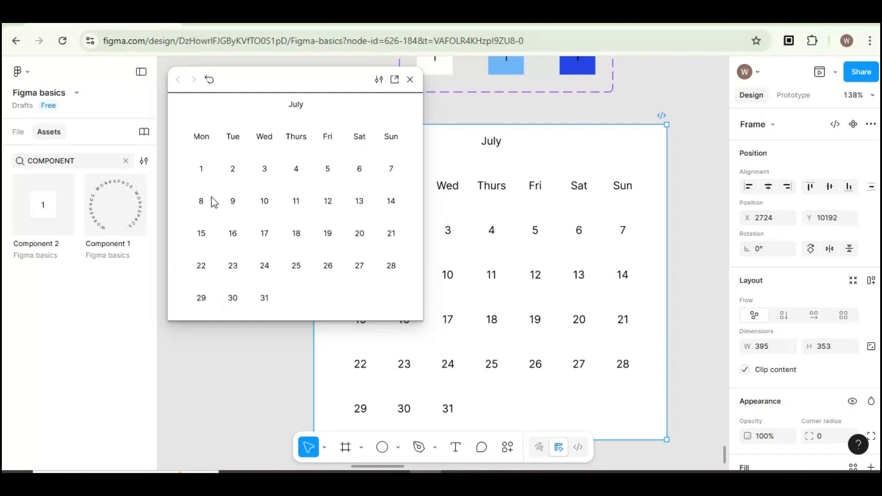
pyautogui.click(203, 173)
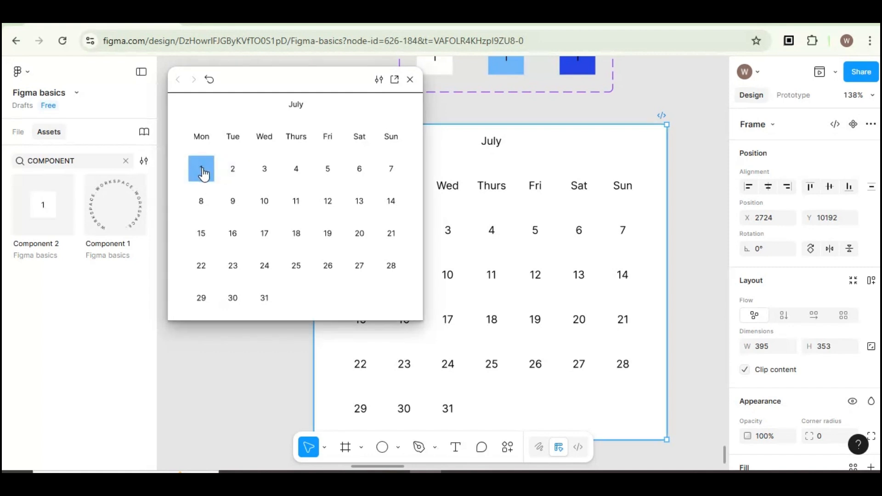
pyautogui.click(236, 175)
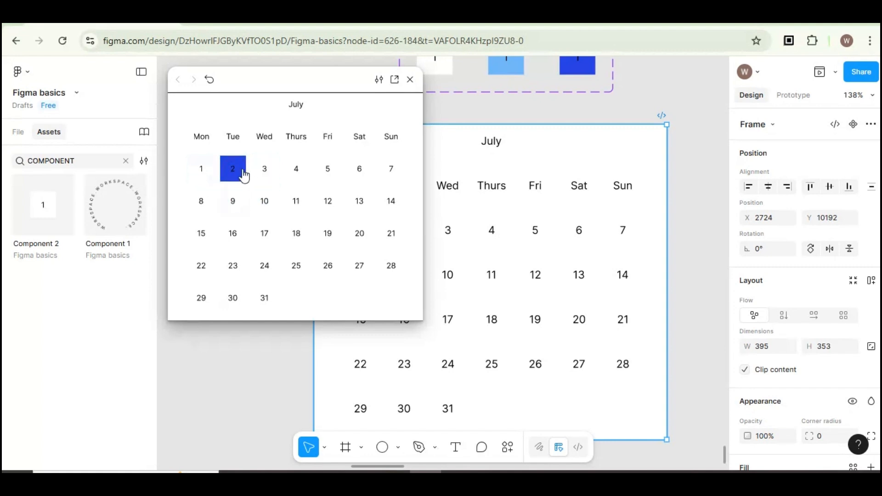
pyautogui.click(264, 173)
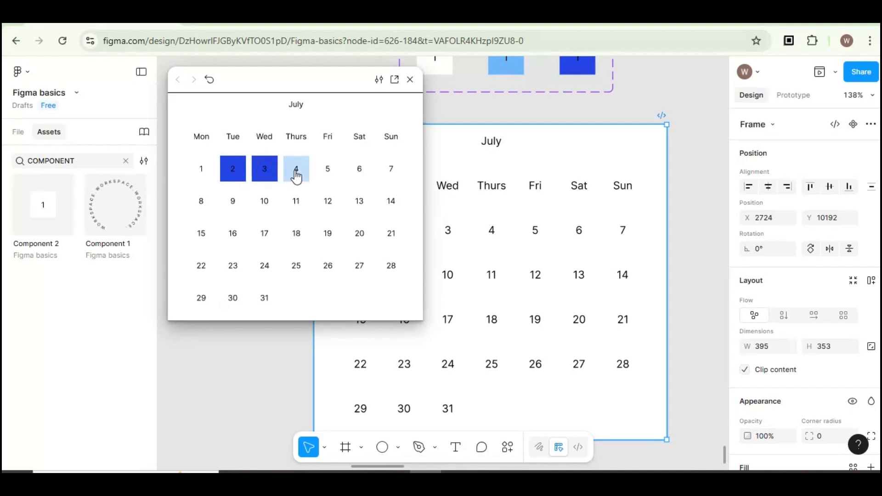
pyautogui.click(296, 174)
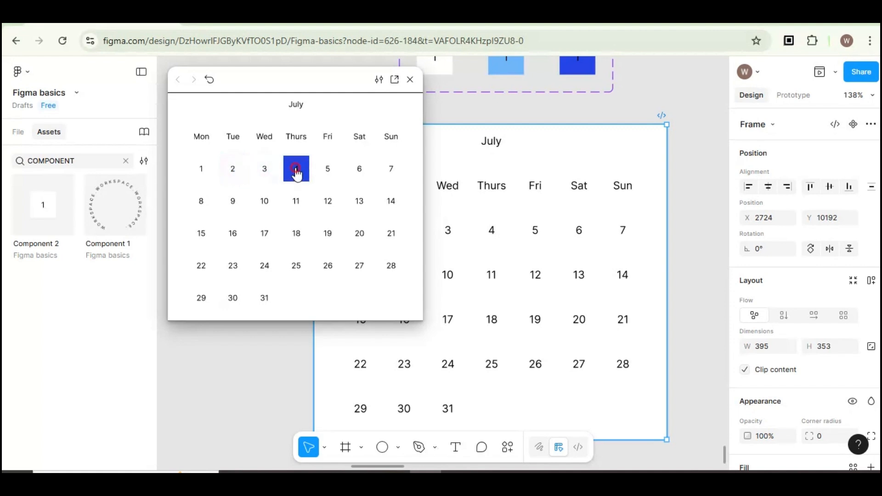
pyautogui.click(327, 174)
pyautogui.click(363, 173)
pyautogui.click(388, 173)
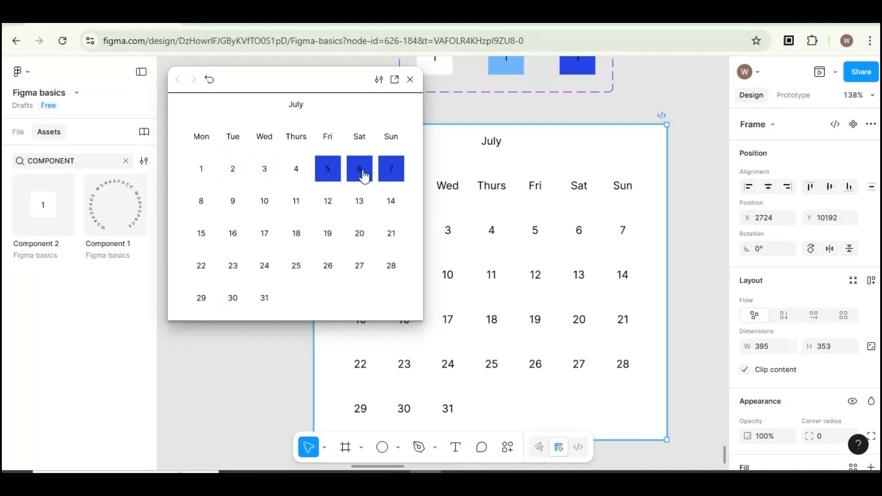